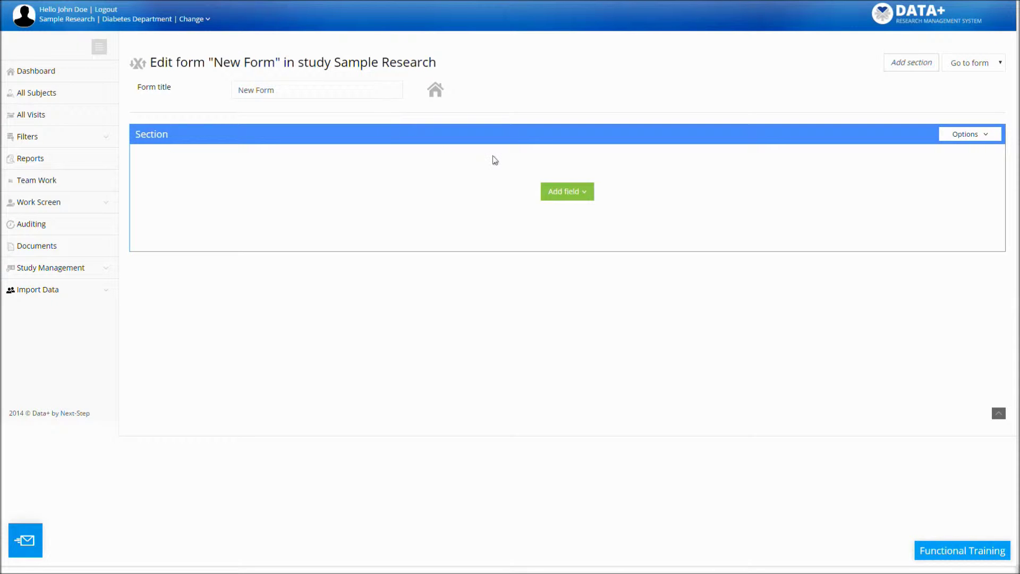
# Replace the form title 'New Form' with 'Smoking & Drinking' and save it.
pyautogui.click(373, 93)
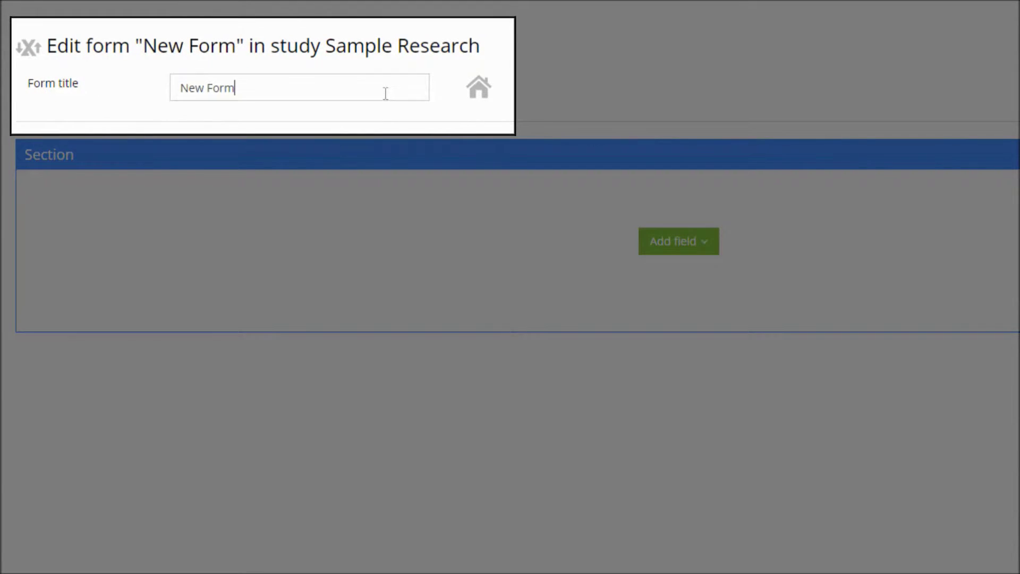
pyautogui.hotkey('ctrl', 'a')
pyautogui.write('Smoking')
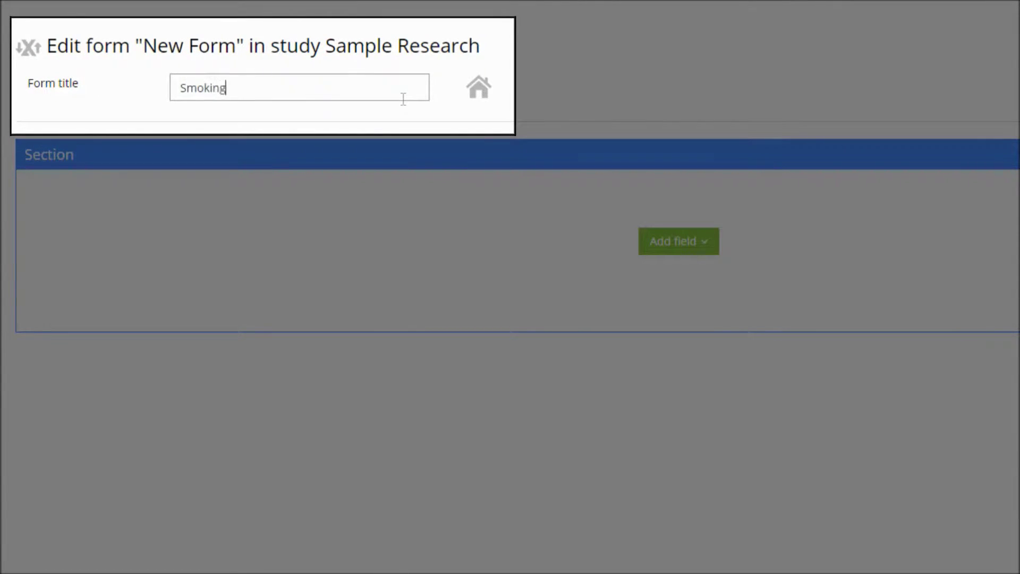
pyautogui.write(' & Drinking')
pyautogui.click(402, 112)
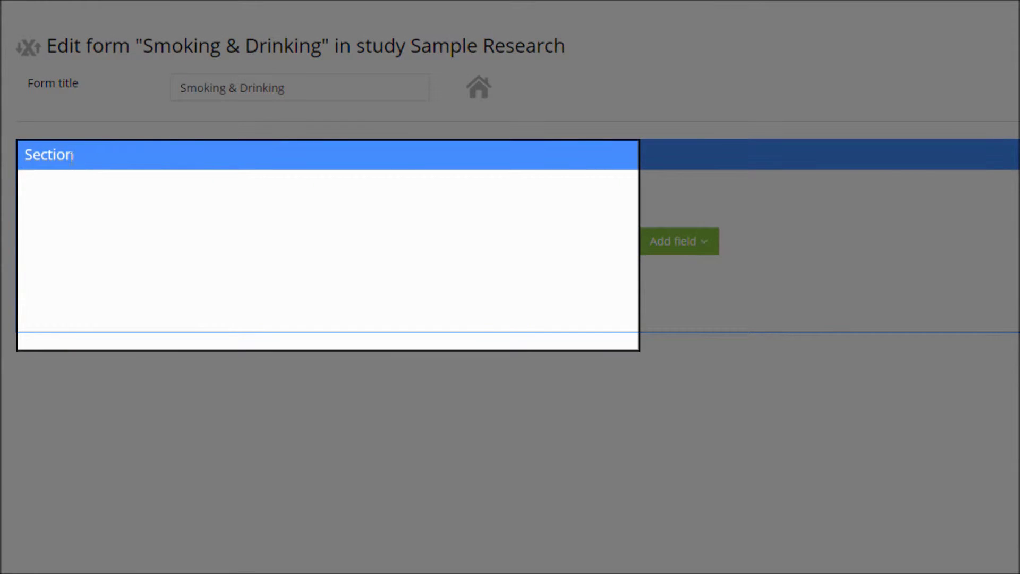
pyautogui.click(72, 156)
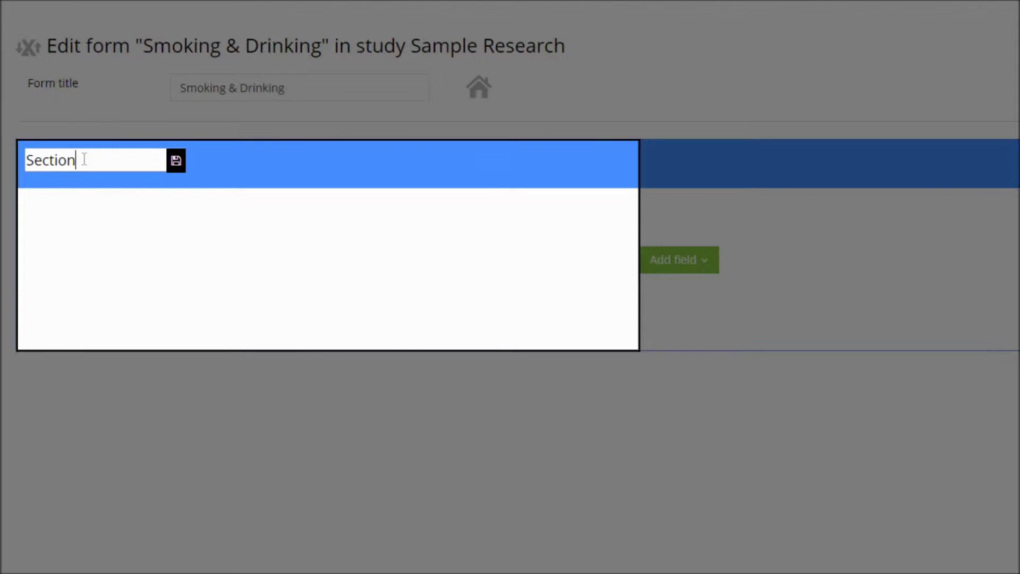
# Rename the first section to 'Smoking Information' and add a second section.
pyautogui.doubleClick(84, 160)
pyautogui.write('Smoking Information')
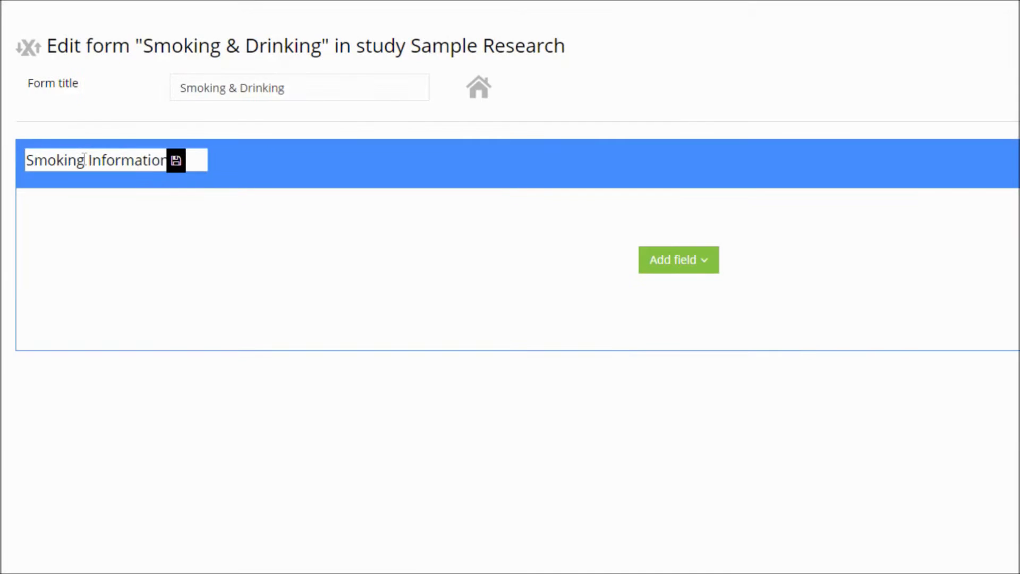
pyautogui.press('Return')
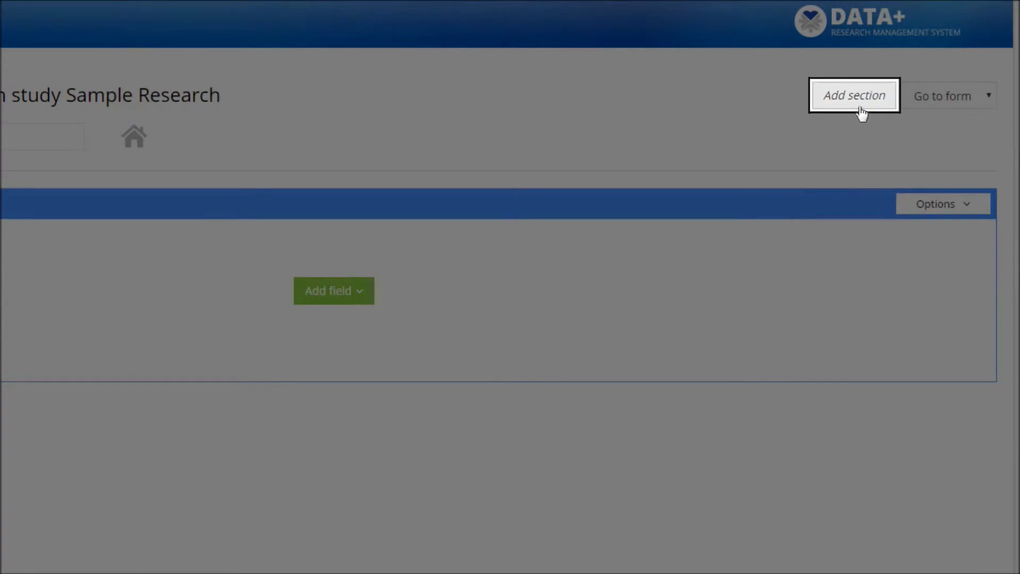
pyautogui.click(860, 104)
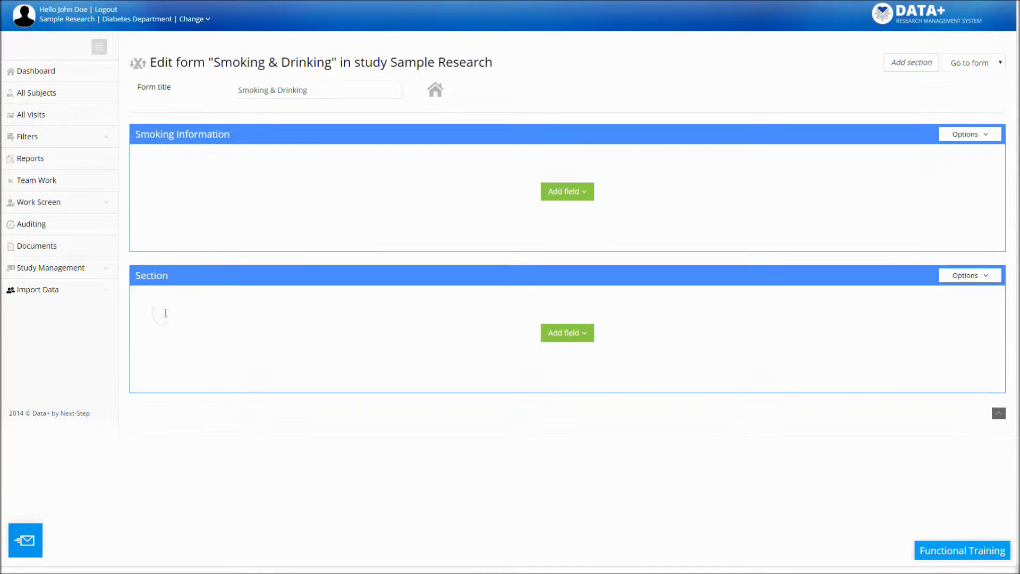
# Rename the new second section from 'Section' to 'Drinking Information'.
pyautogui.click(167, 279)
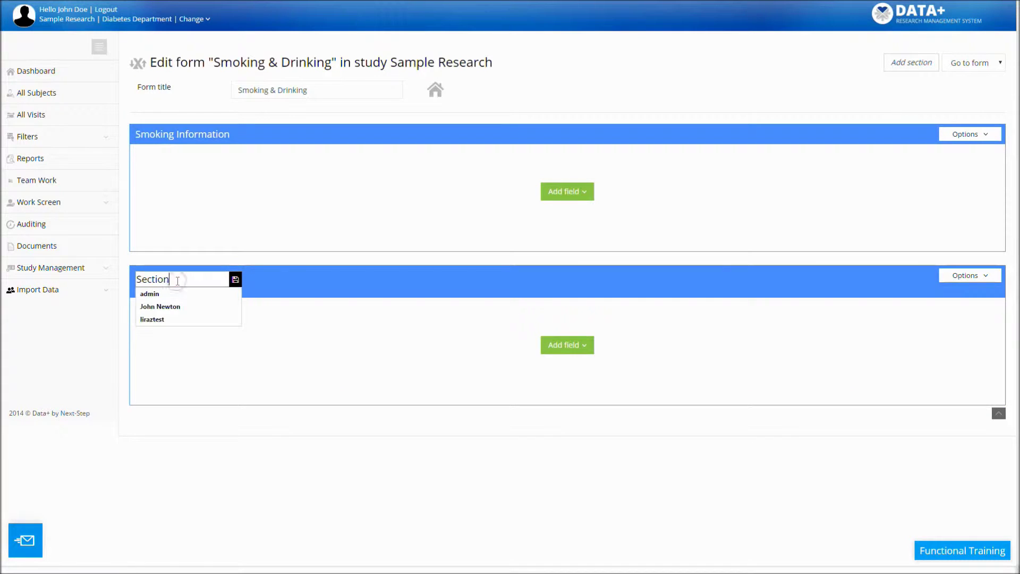
pyautogui.doubleClick(178, 280)
pyautogui.write('Drinkin')
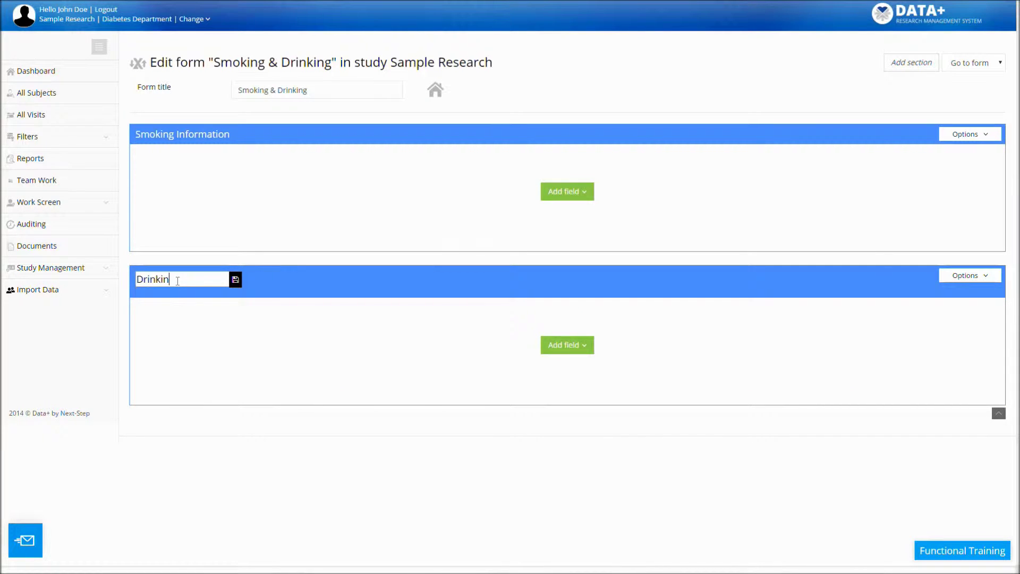
pyautogui.write('g Information')
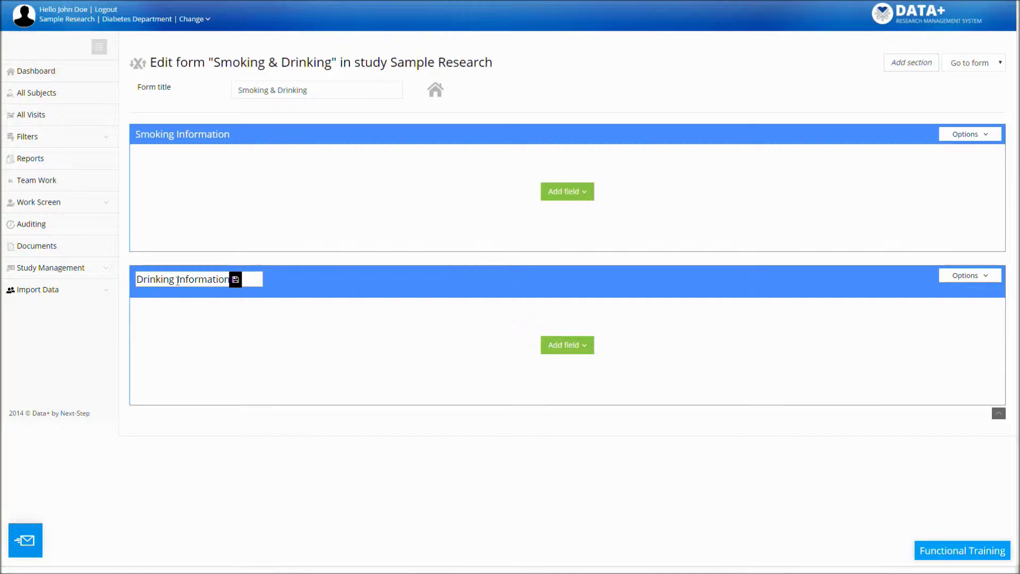
pyautogui.press('Return')
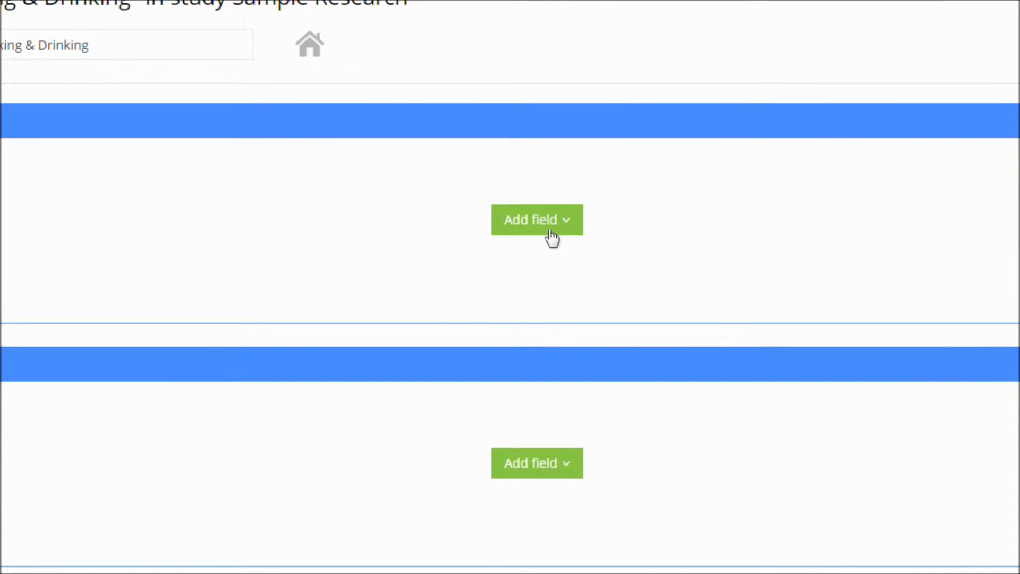
# Add a checkbox field titled 'Are you smoking?' to the Smoking Information section.
pyautogui.click(551, 236)
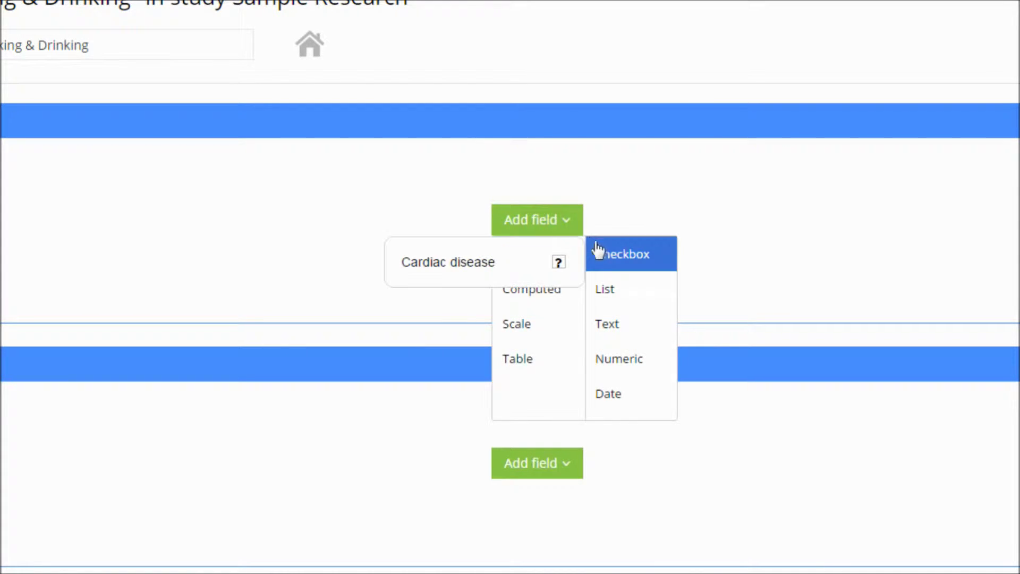
pyautogui.click(606, 257)
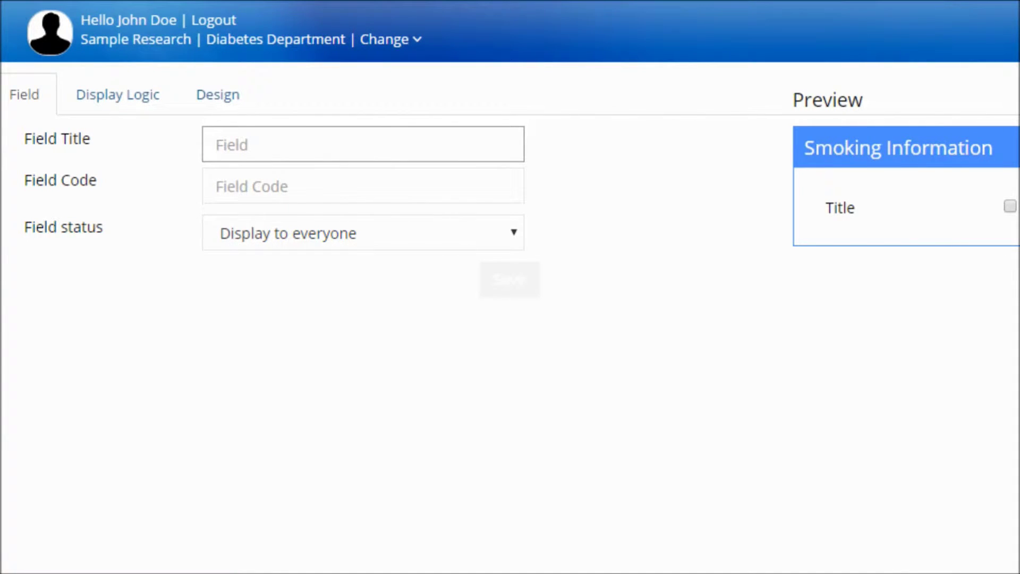
pyautogui.write('Are you s')
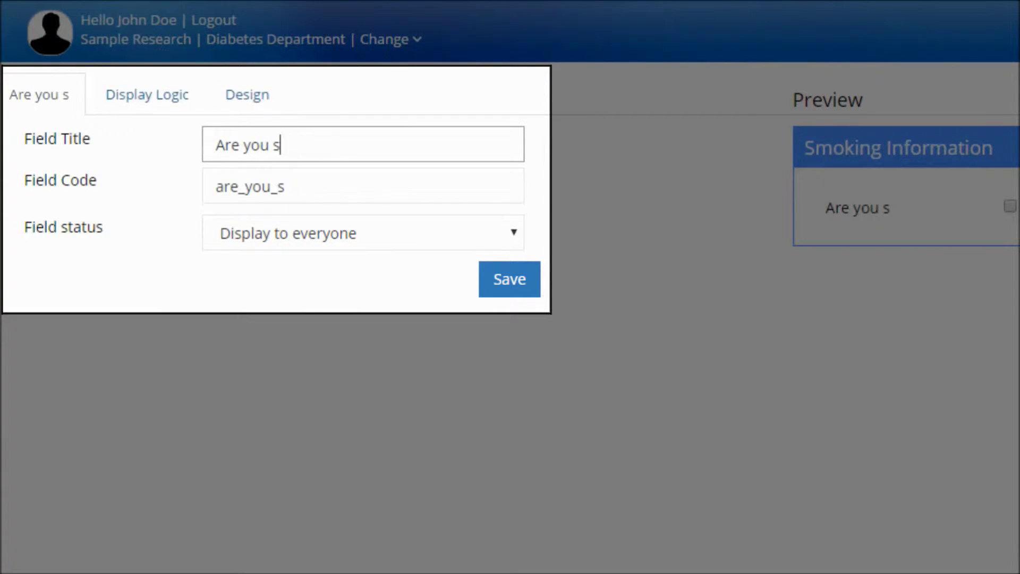
pyautogui.write('moking?')
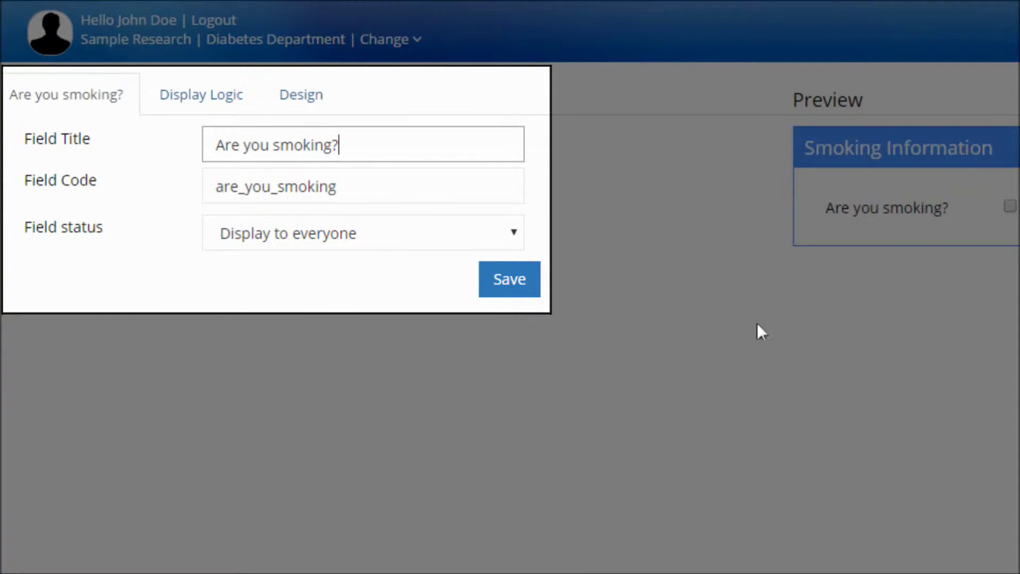
pyautogui.click(523, 290)
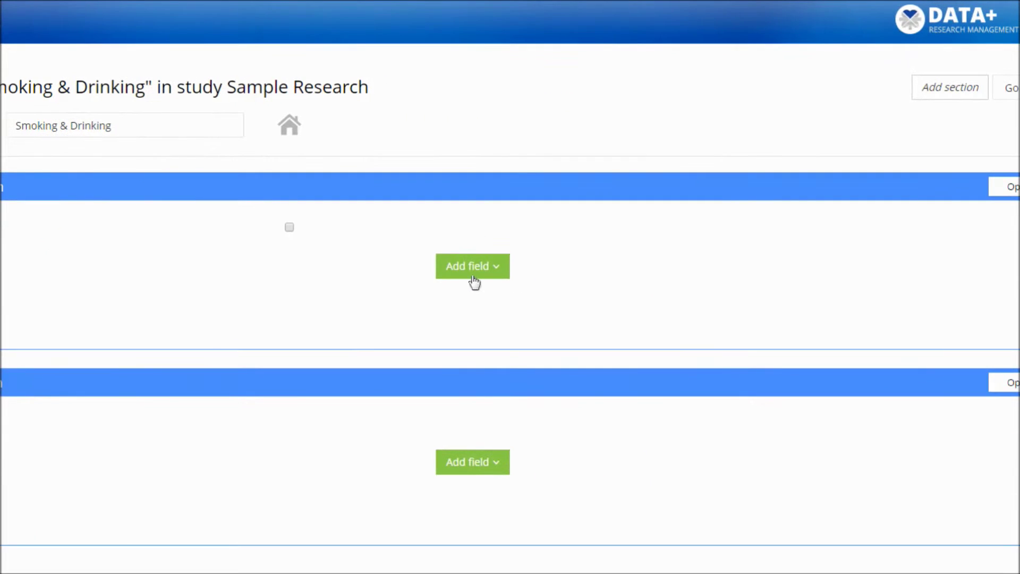
pyautogui.click(775, 316)
# Create a dropdown field 'What type of cigarettes do you smoke?' and show its list settings.
pyautogui.click(536, 324)
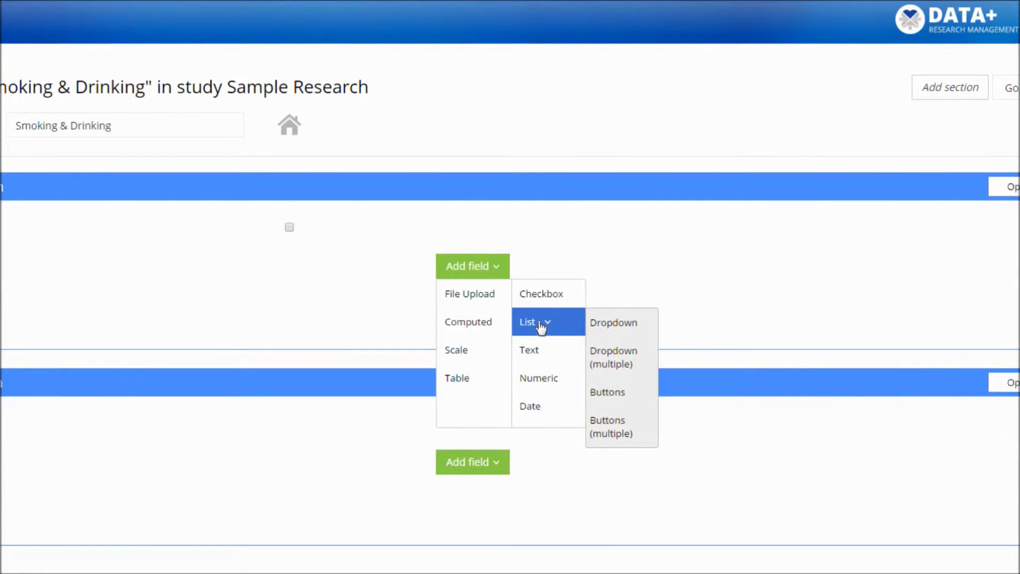
pyautogui.moveTo(611, 336)
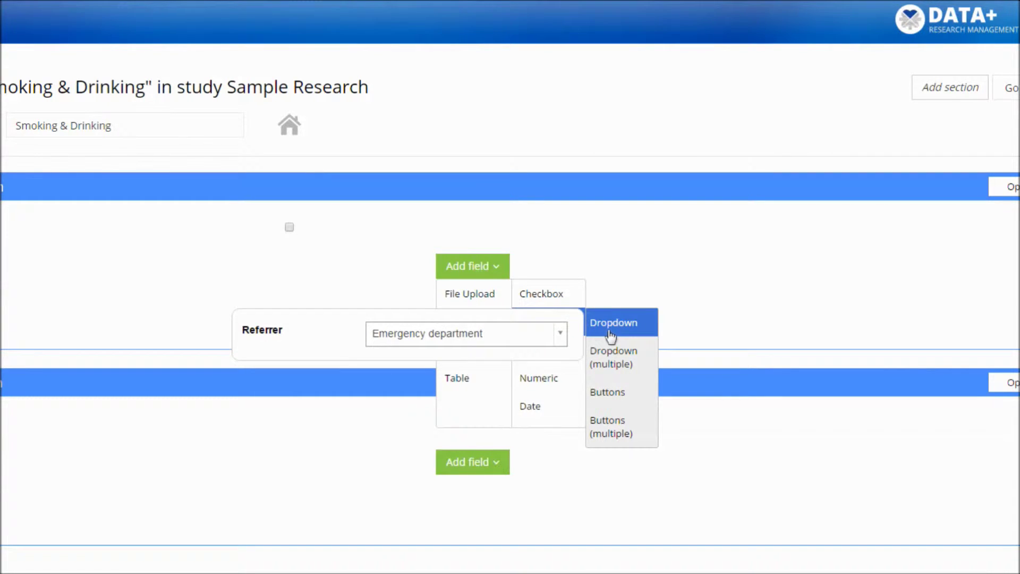
pyautogui.click(611, 335)
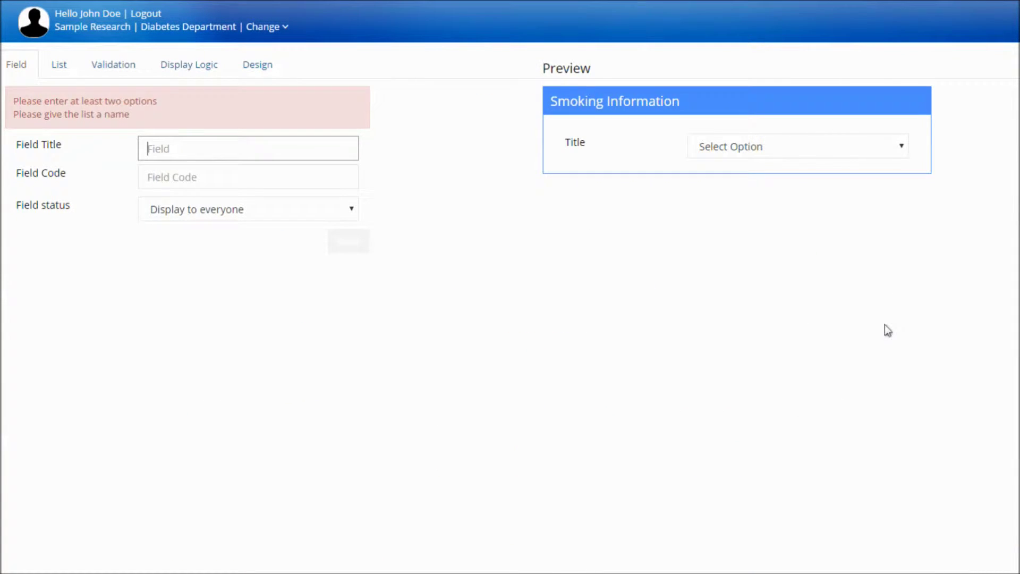
pyautogui.write('What type')
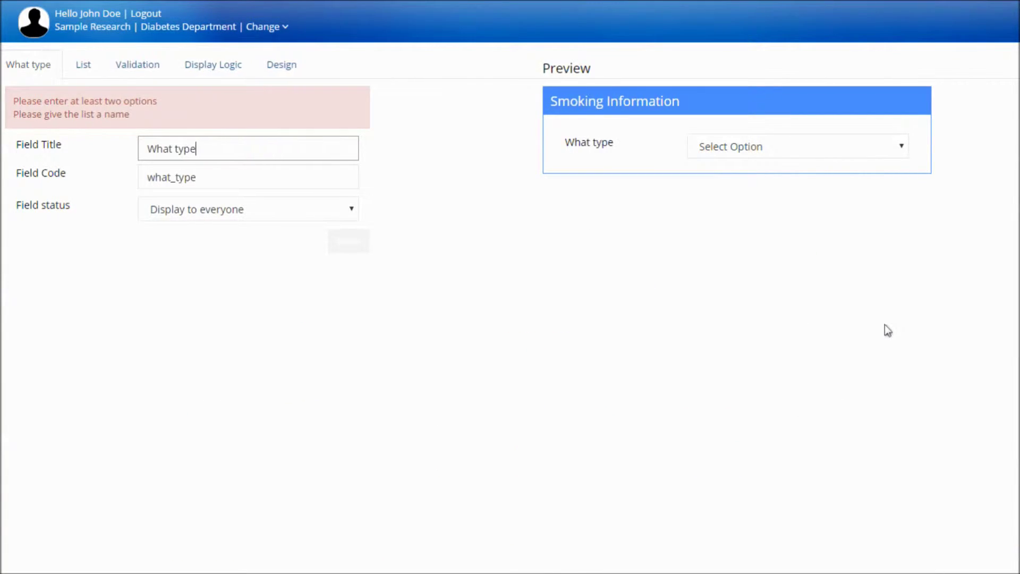
pyautogui.write(' of cigarette')
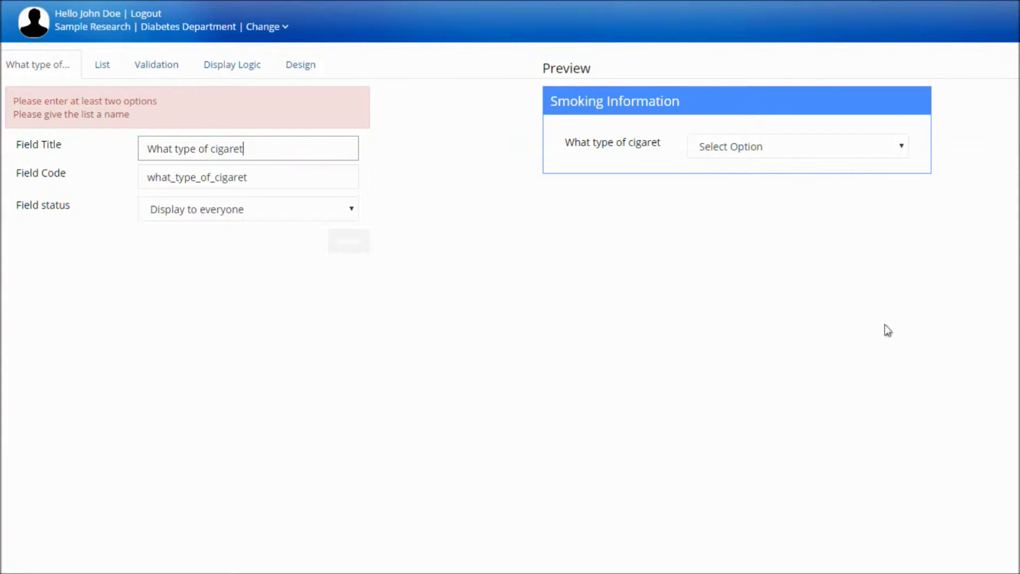
pyautogui.write('s do you smoke?')
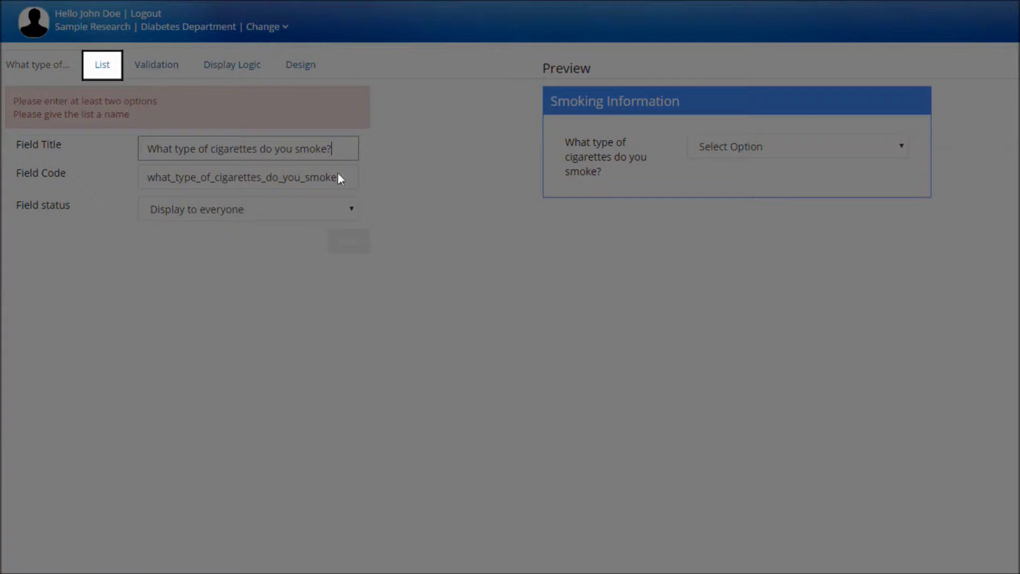
pyautogui.click(119, 73)
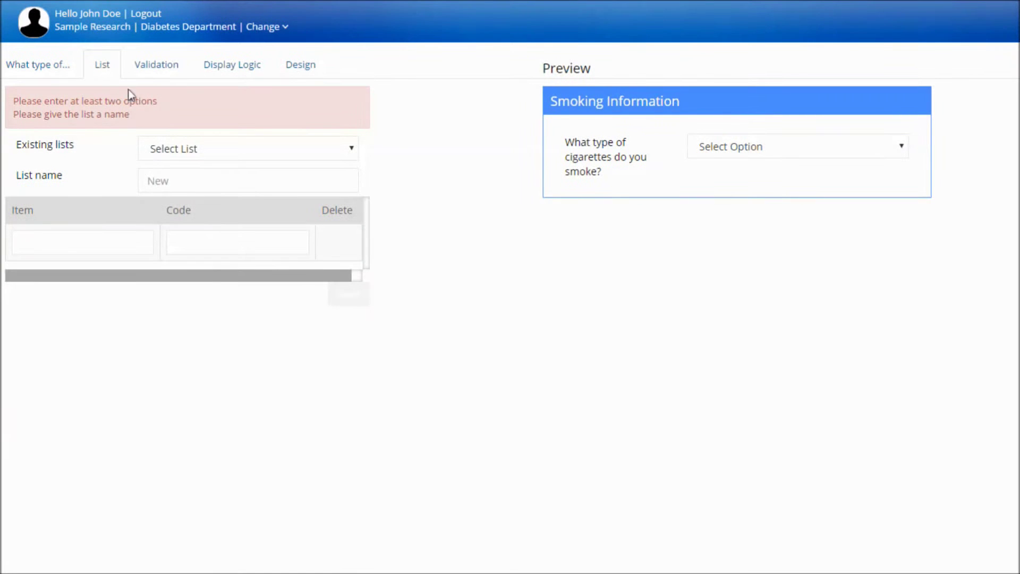
# Name the answer list 'Cigarette brands' and add Marlboro (1) and Parliament (2).
pyautogui.click(174, 177)
pyautogui.write('C')
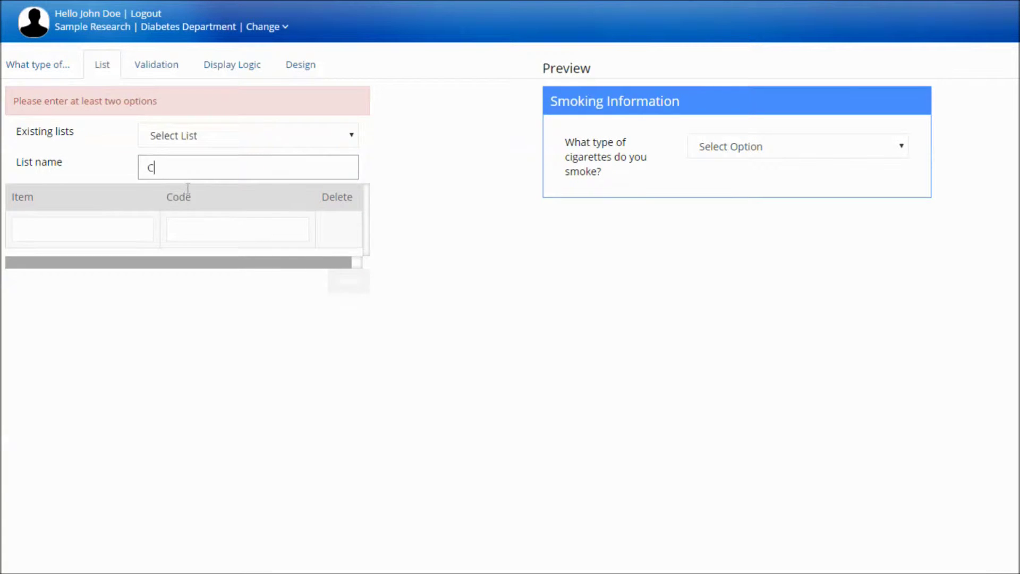
pyautogui.write('igarette brands')
pyautogui.click(141, 228)
pyautogui.write('Marl')
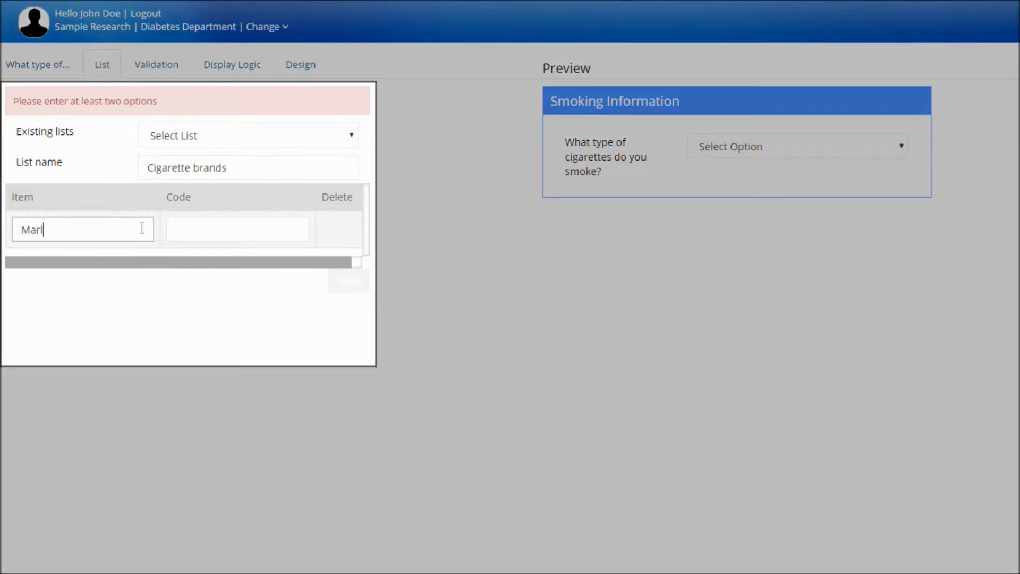
pyautogui.write('boror')
pyautogui.press('Tab')
pyautogui.write('1')
pyautogui.press('Tab')
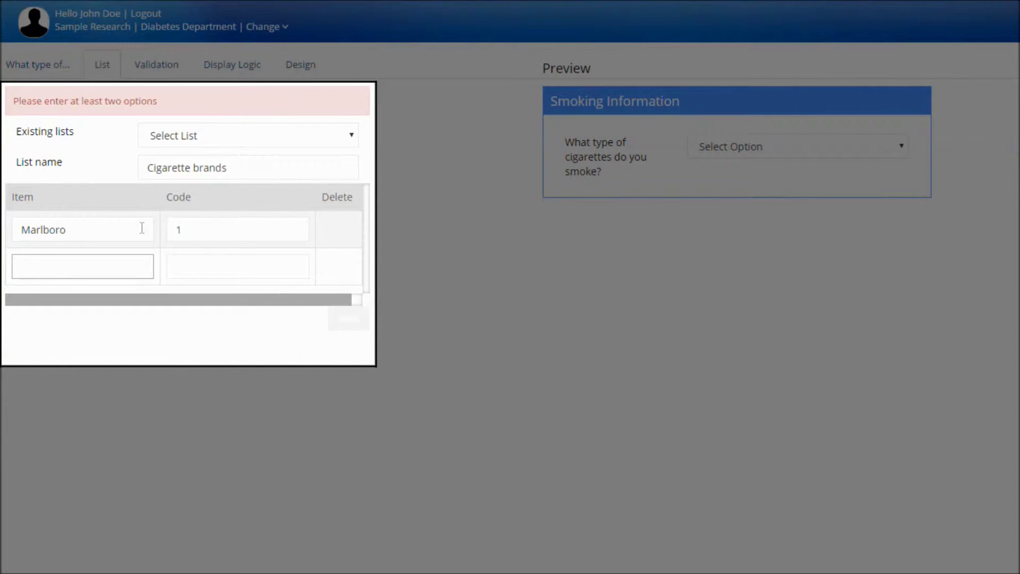
pyautogui.write('Parliament')
pyautogui.press('Tab')
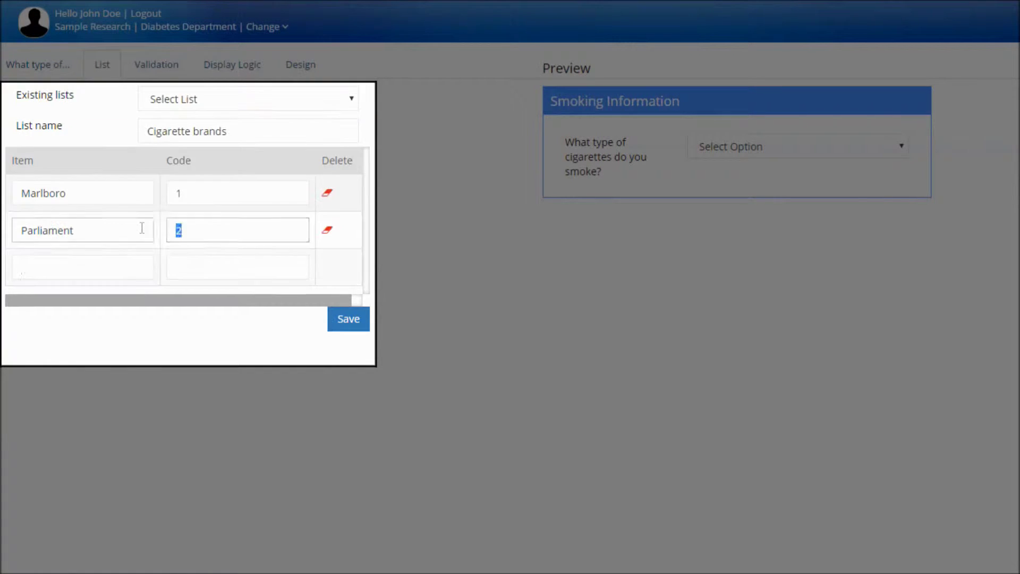
pyautogui.write('2')
pyautogui.press('Tab')
# Add Pall Mall (3), Camel (4), Winston (5) and Other (6), then save the dropdown.
pyautogui.write('Pall M')
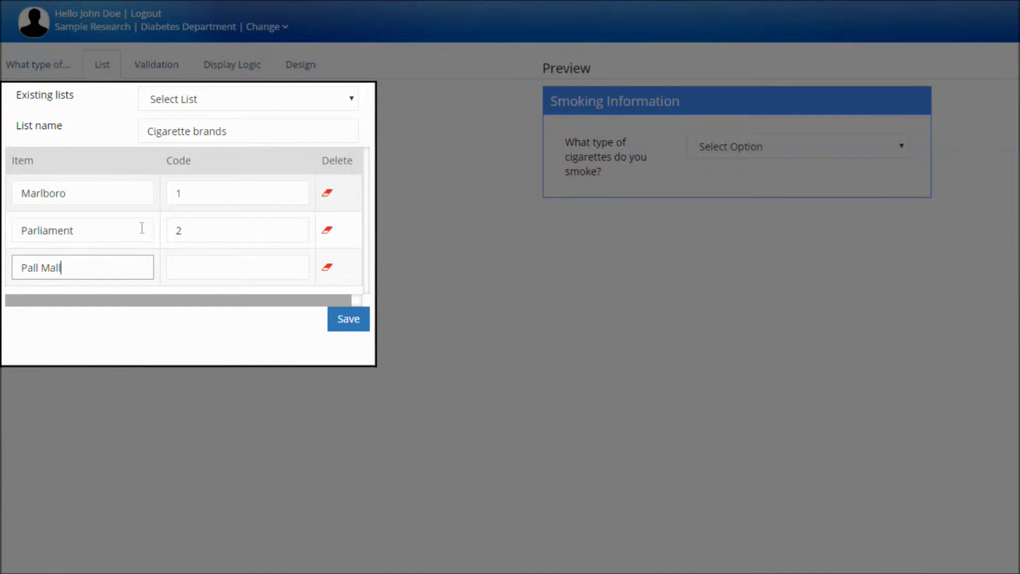
pyautogui.press('Tab')
pyautogui.write('3')
pyautogui.press('Tab')
pyautogui.write('Camel')
pyautogui.press('Tab')
pyautogui.write('4')
pyautogui.press('Tab')
pyautogui.write('Winston')
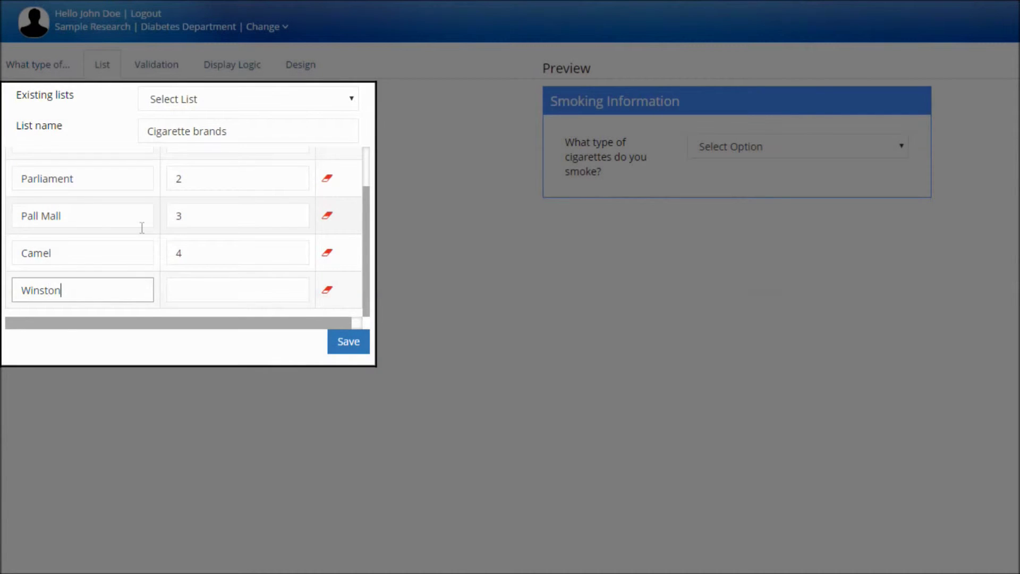
pyautogui.press('Tab')
pyautogui.write('5')
pyautogui.press('Tab')
pyautogui.write('Other')
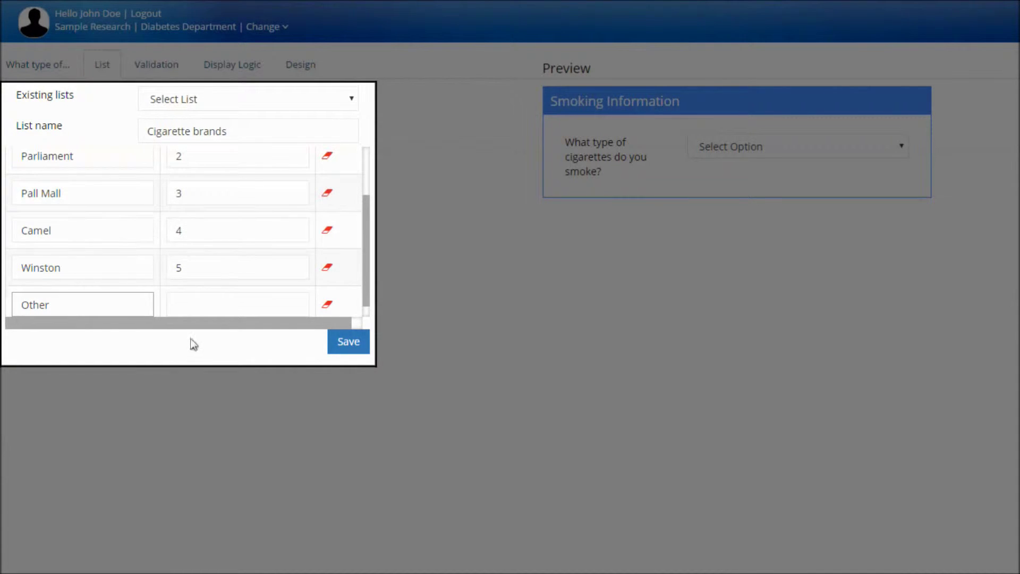
pyautogui.press('Tab')
pyautogui.write('6')
pyautogui.click(340, 350)
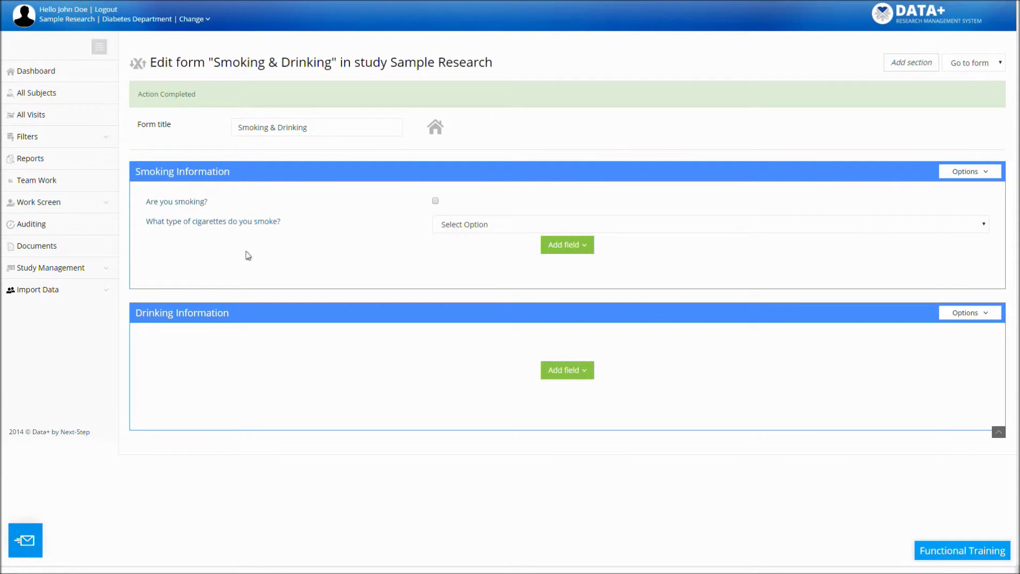
# Add a single-line text field 'Other cigarette name' to Smoking Information.
pyautogui.click(567, 253)
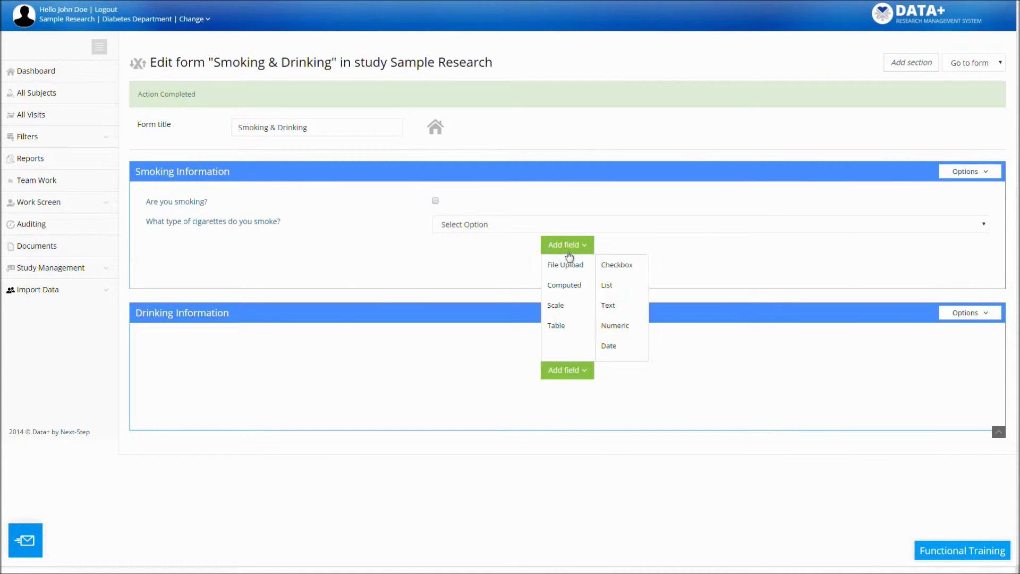
pyautogui.moveTo(626, 256)
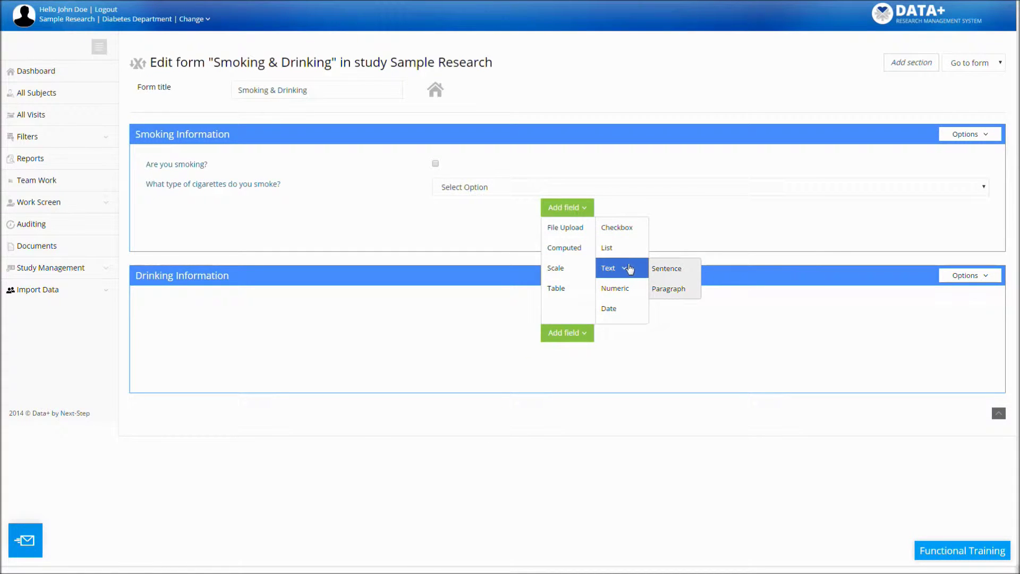
pyautogui.click(684, 276)
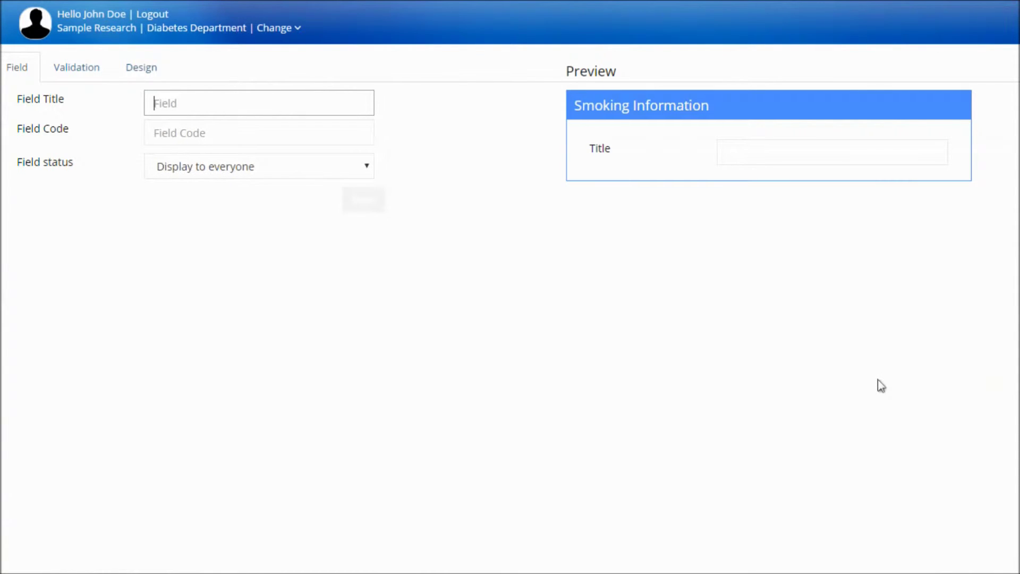
pyautogui.write('Oth')
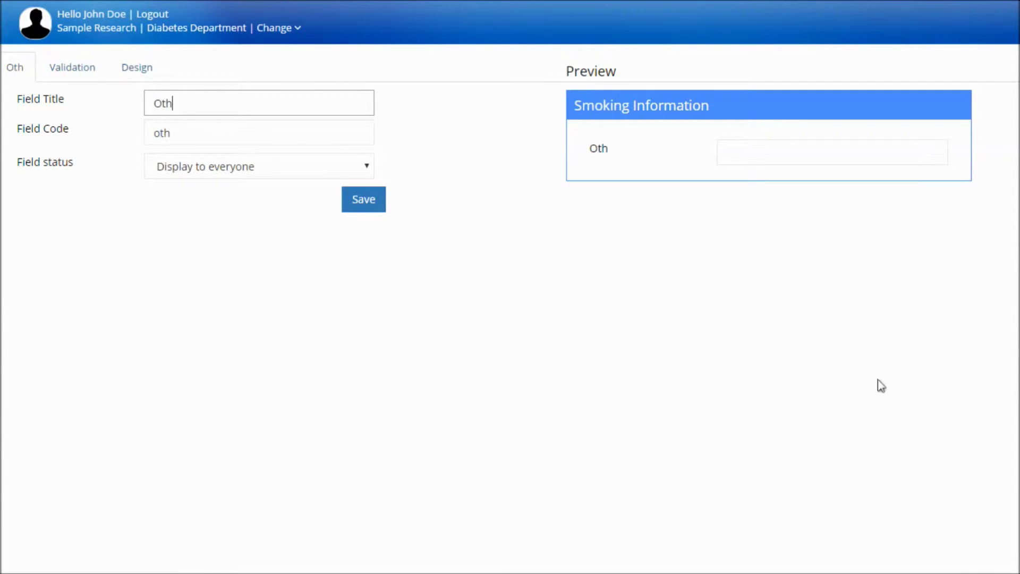
pyautogui.write('er cigaret')
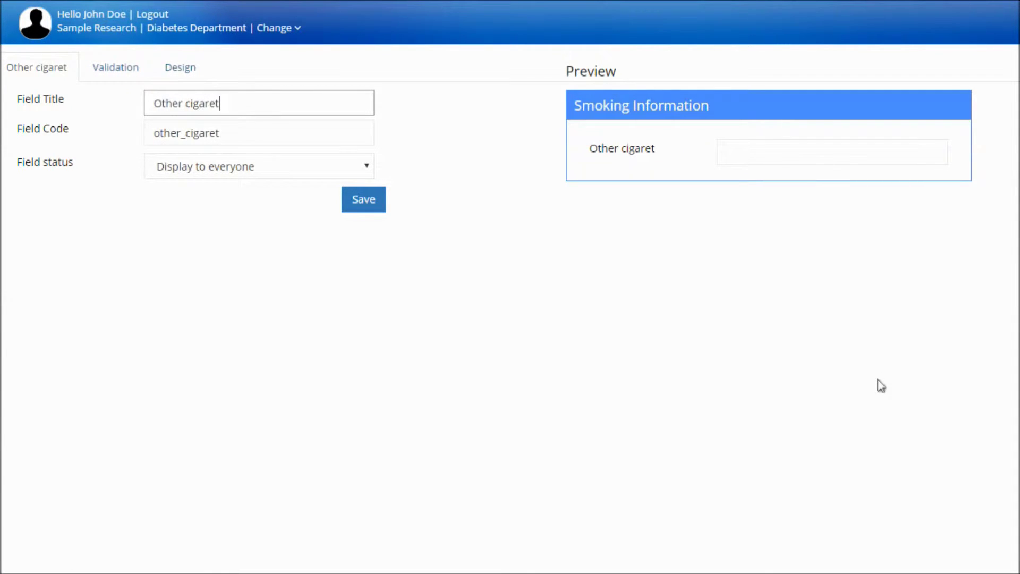
pyautogui.write('te name')
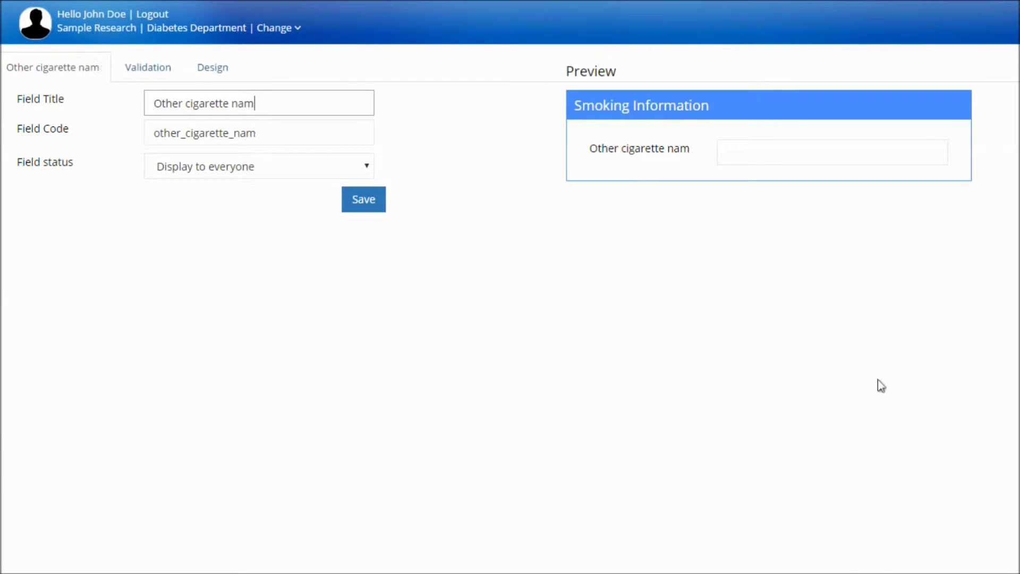
pyautogui.click(378, 208)
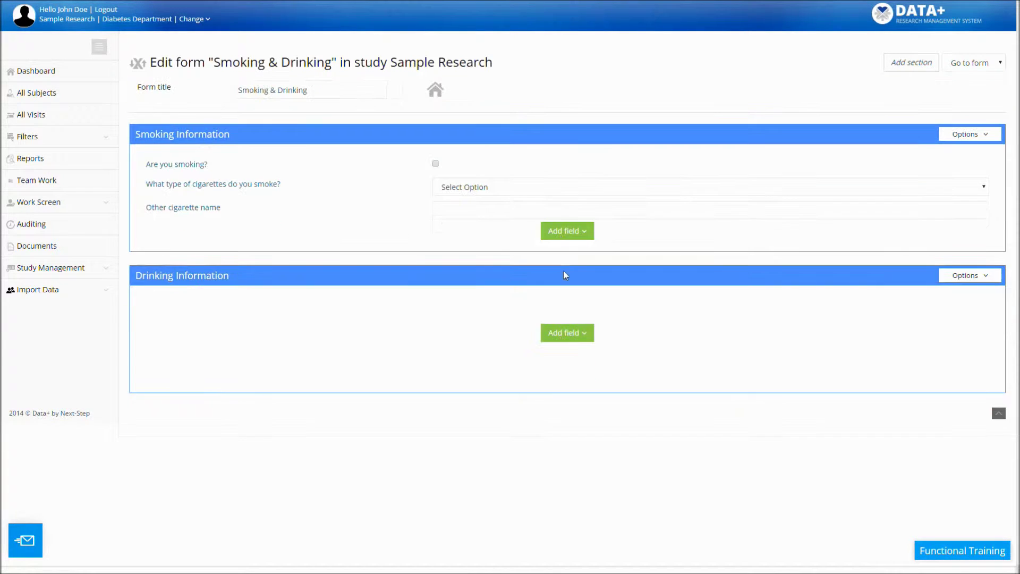
# Add a decimal number field 'How many cigarettes you smoke per day?' to Smoking Information.
pyautogui.click(579, 234)
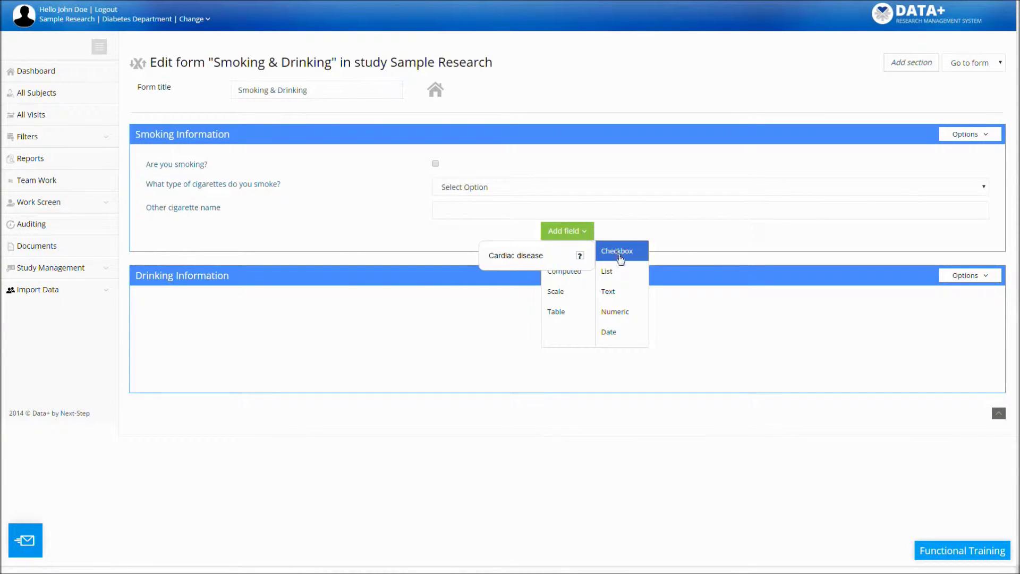
pyautogui.moveTo(629, 292)
pyautogui.moveTo(627, 312)
pyautogui.moveTo(666, 319)
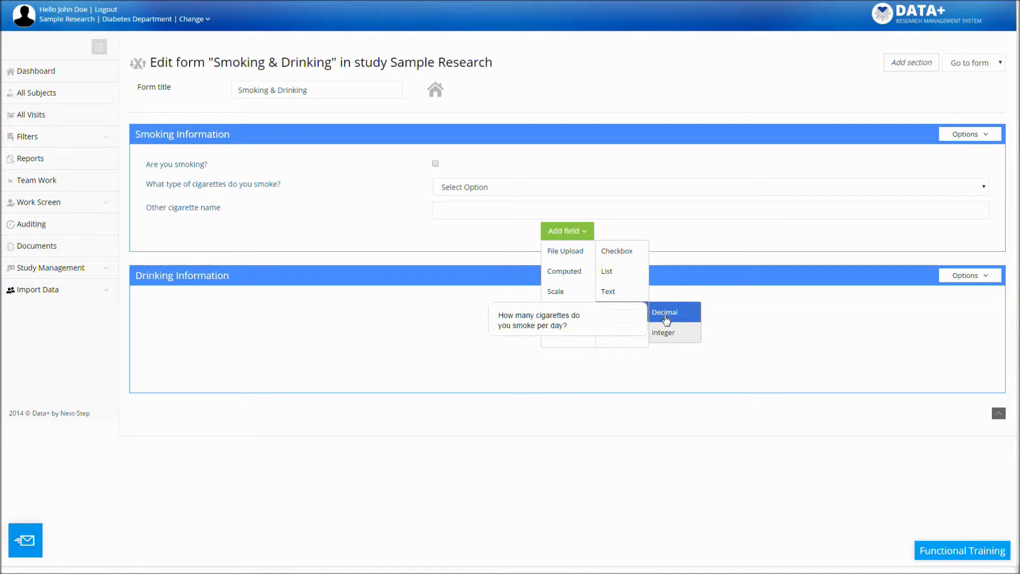
pyautogui.click(683, 318)
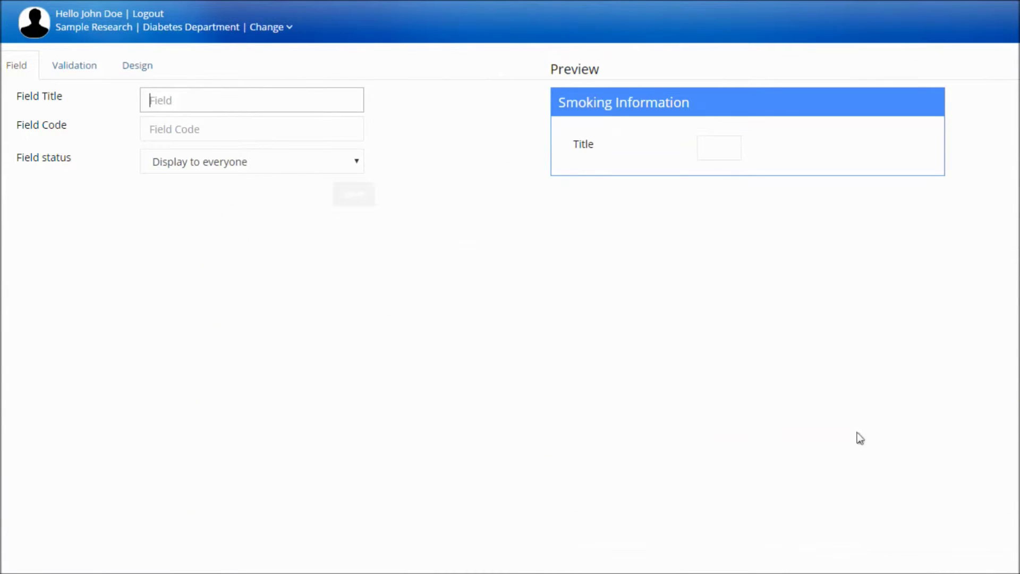
pyautogui.write('H')
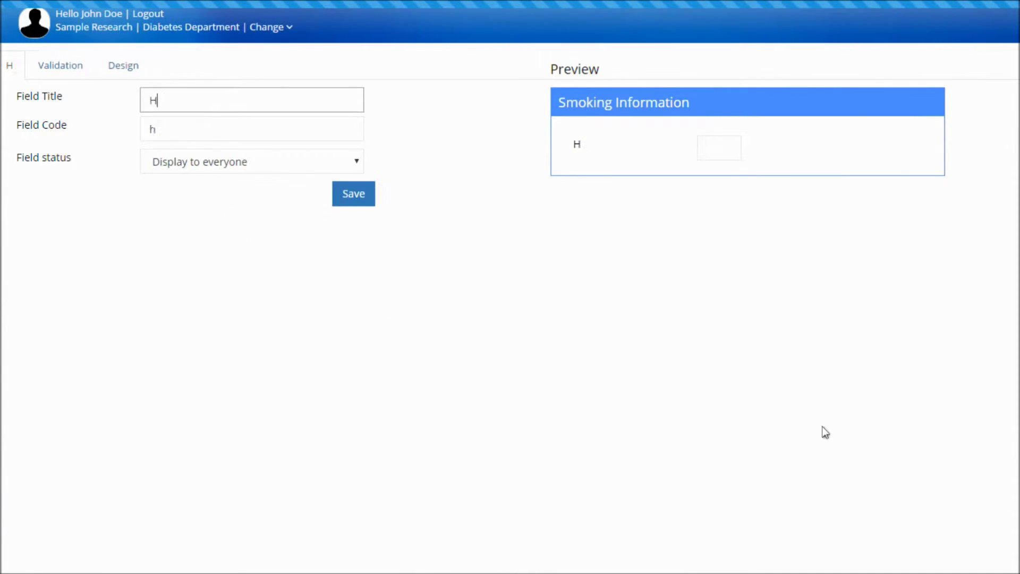
pyautogui.write('ow many cigare')
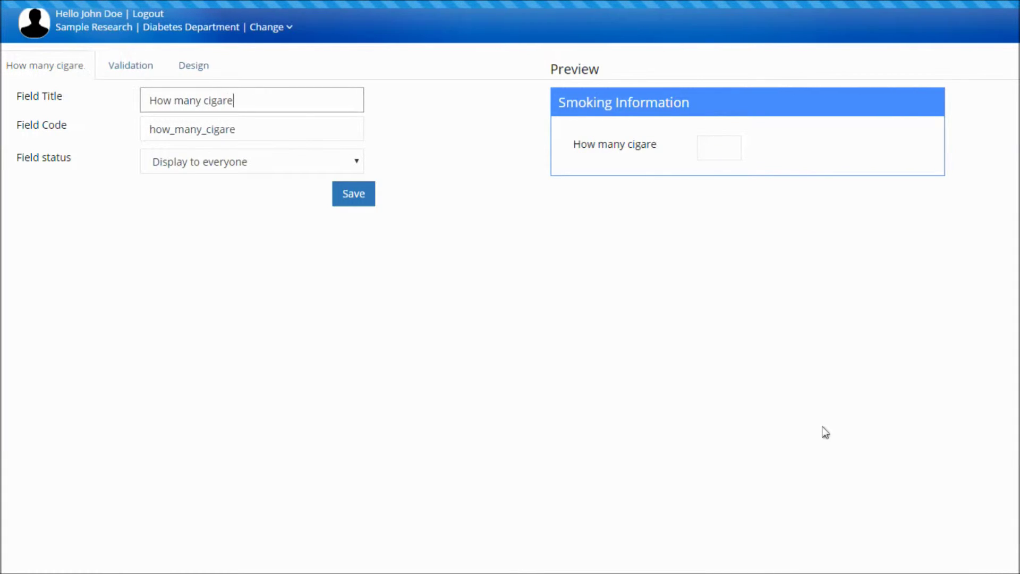
pyautogui.write('ttes you smoke per day?')
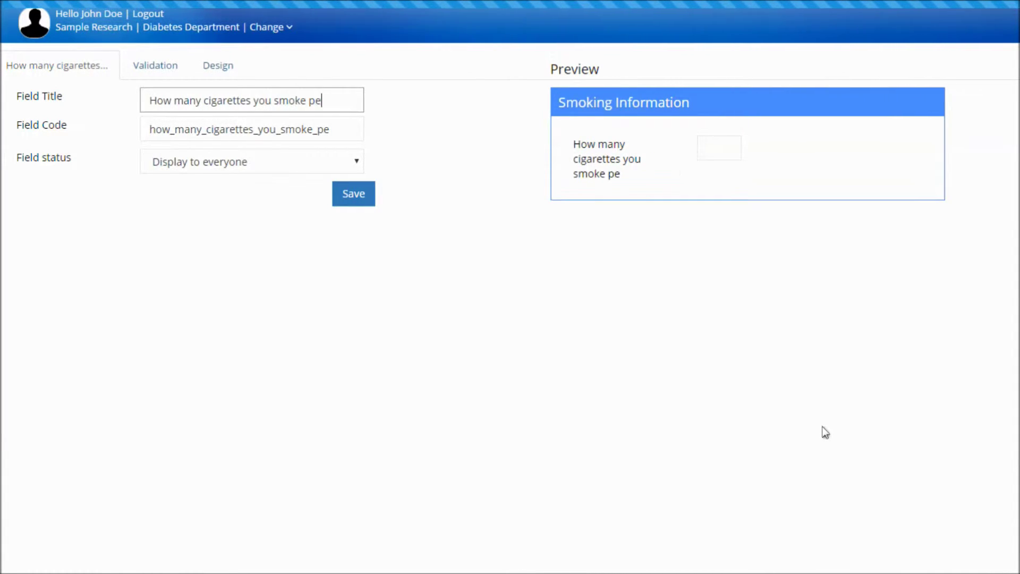
pyautogui.click(353, 197)
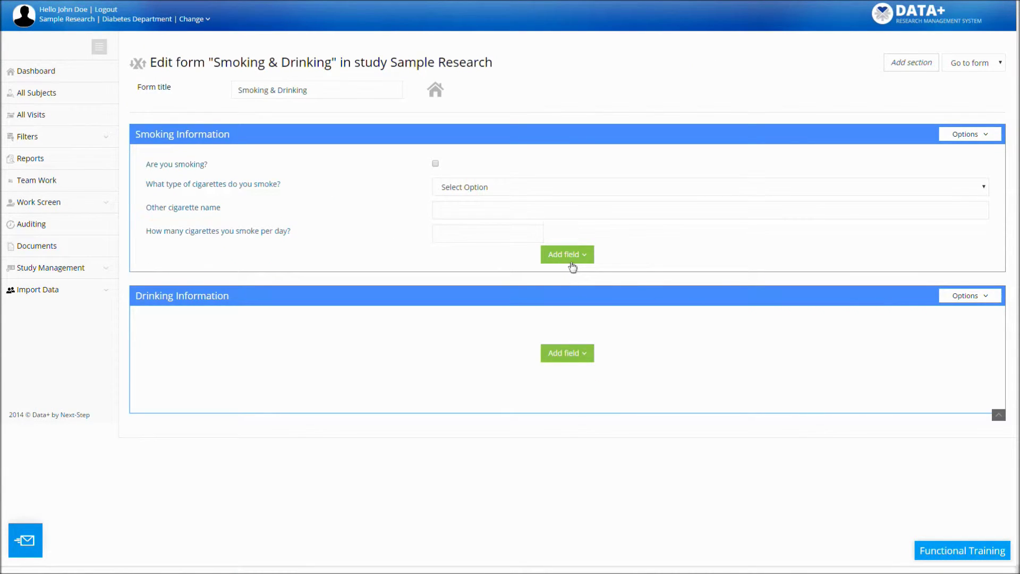
pyautogui.click(571, 263)
# Add a full-date field 'When did you start smoking?' to Smoking Information.
pyautogui.moveTo(620, 346)
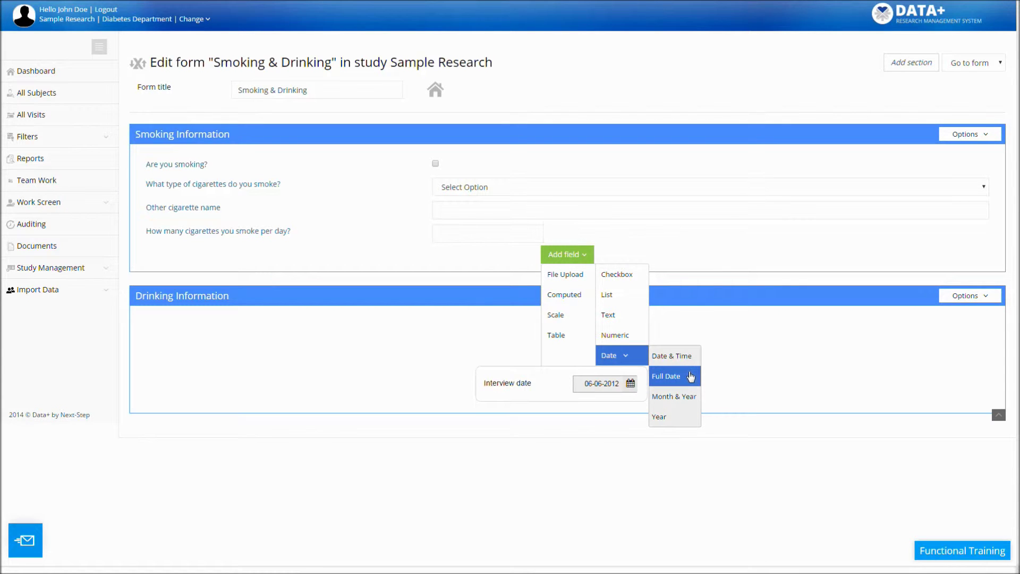
pyautogui.click(690, 376)
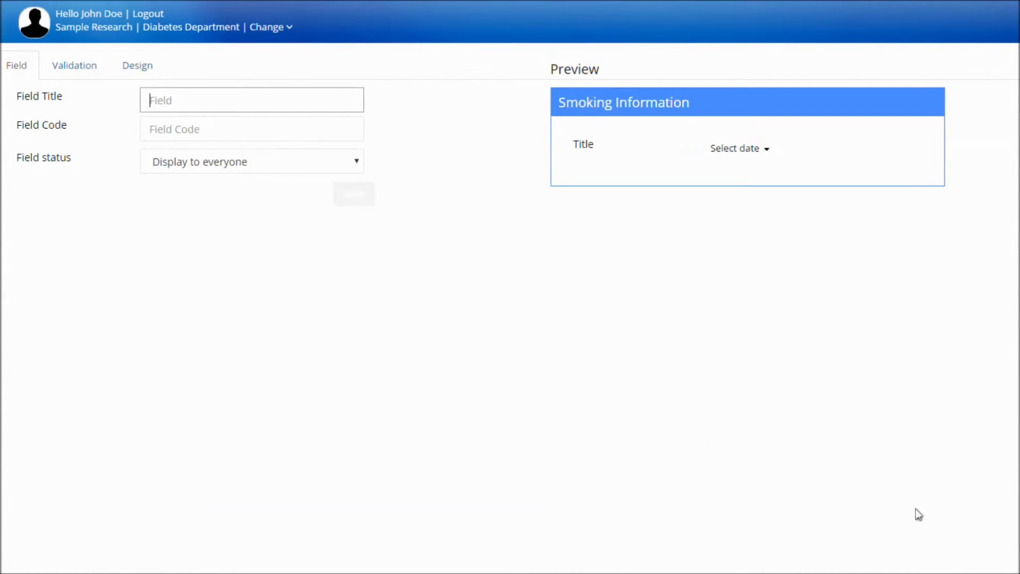
pyautogui.write('When did ')
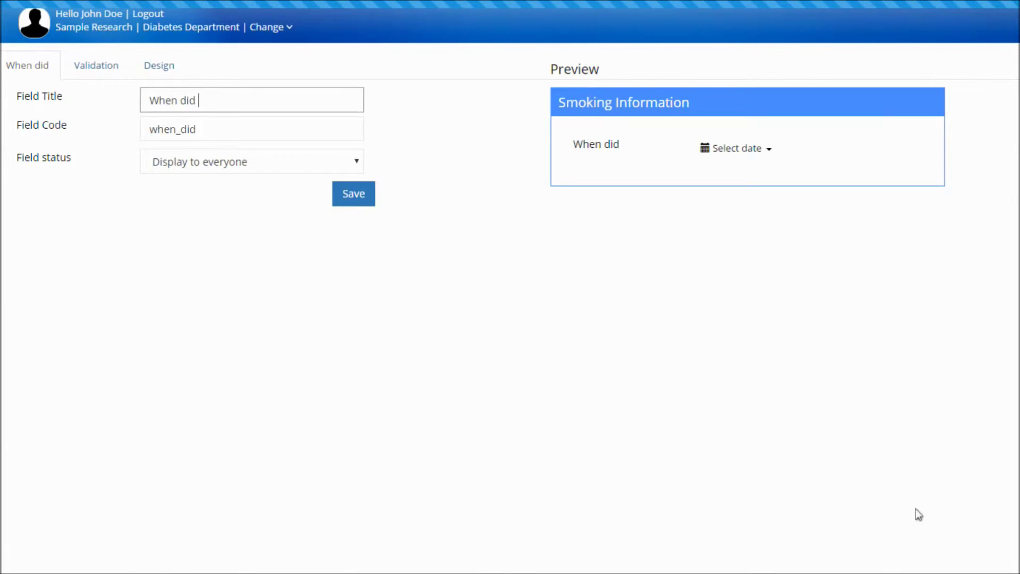
pyautogui.write('you start smoking?')
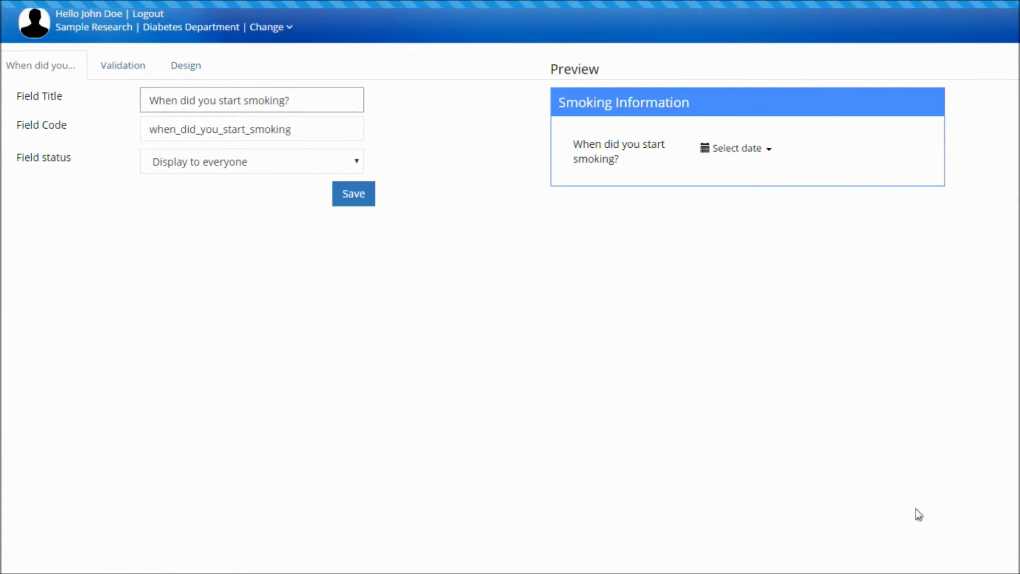
pyautogui.click(366, 205)
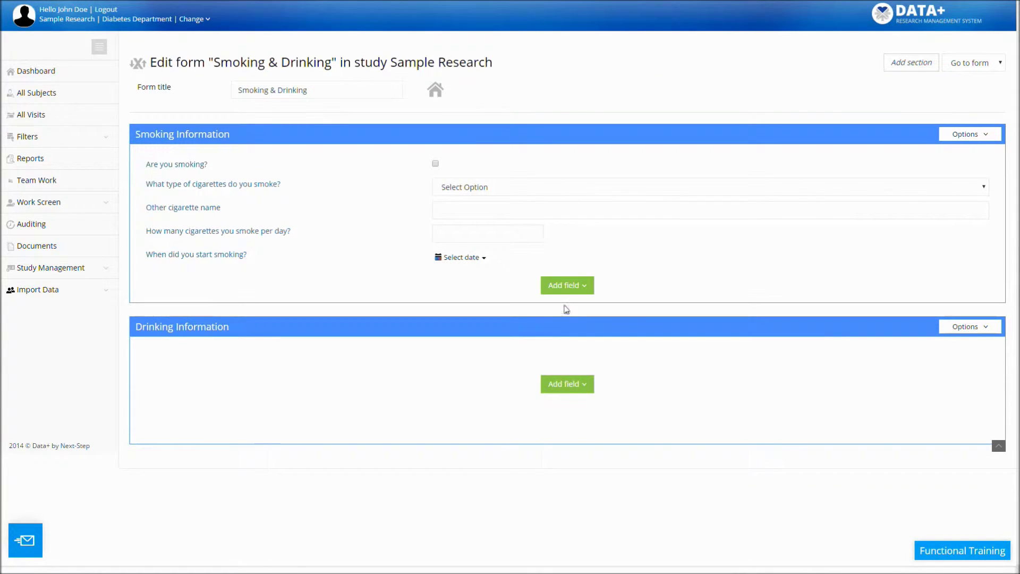
# Add a file upload field 'Lungs X-Ray' to Smoking Information.
pyautogui.click(565, 293)
pyautogui.moveTo(572, 303)
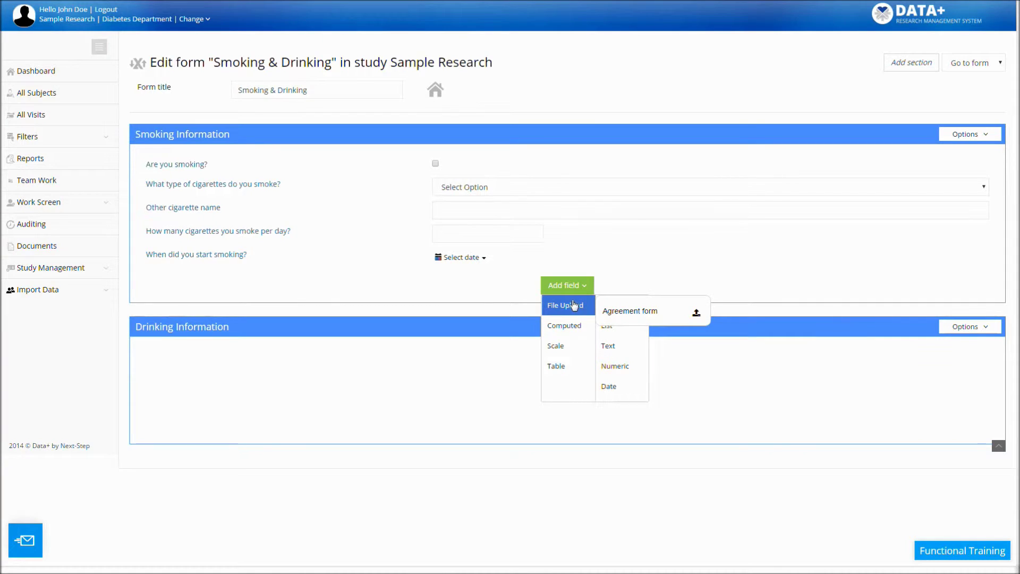
pyautogui.click(574, 305)
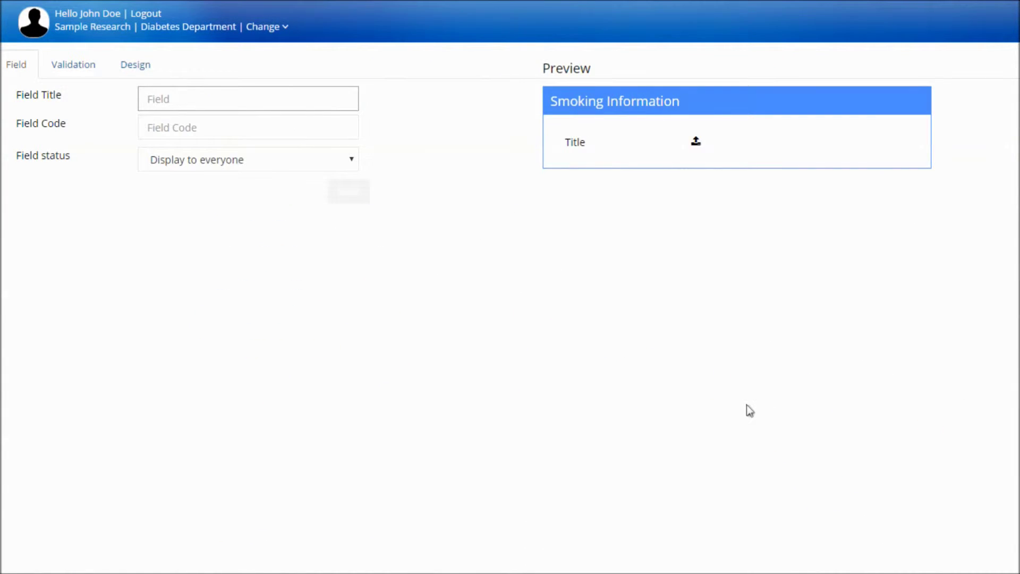
pyautogui.write('Lungs')
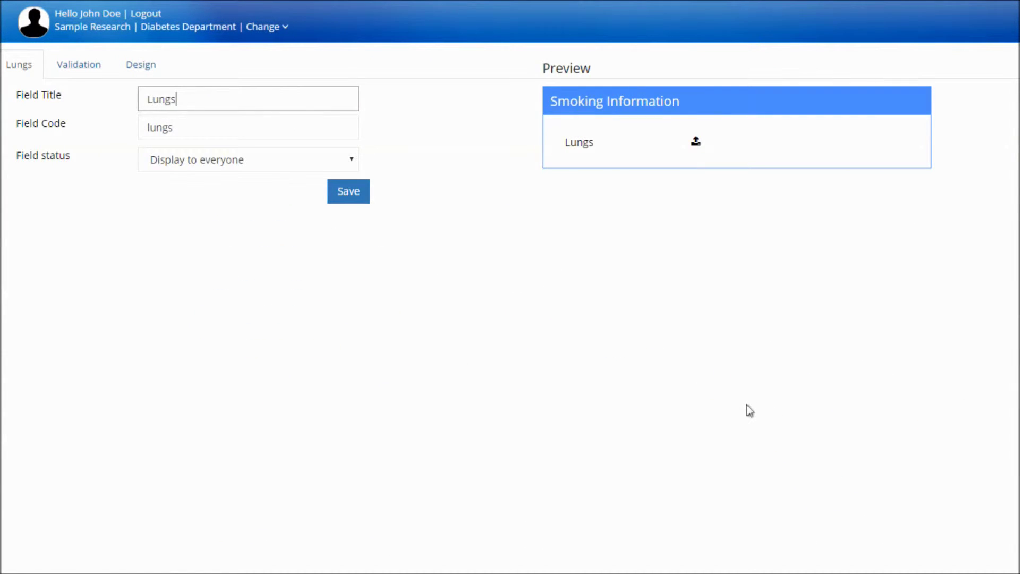
pyautogui.write(' X-R')
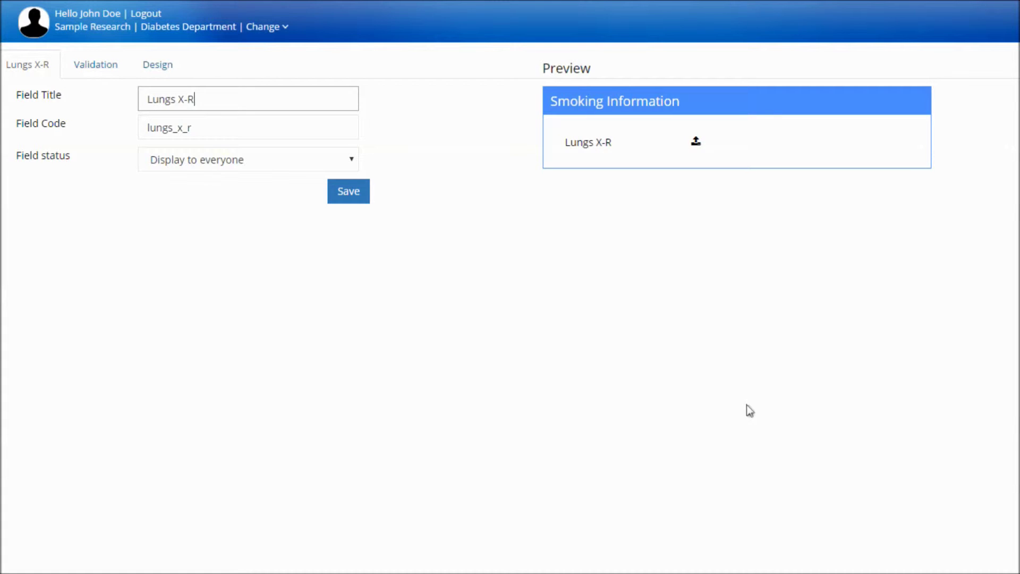
pyautogui.write('ay')
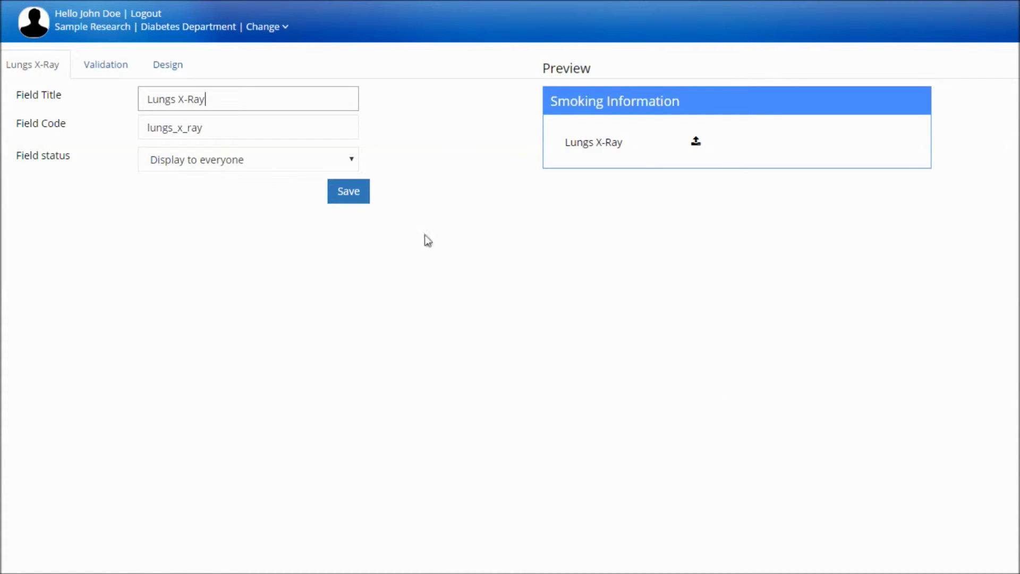
pyautogui.click(352, 199)
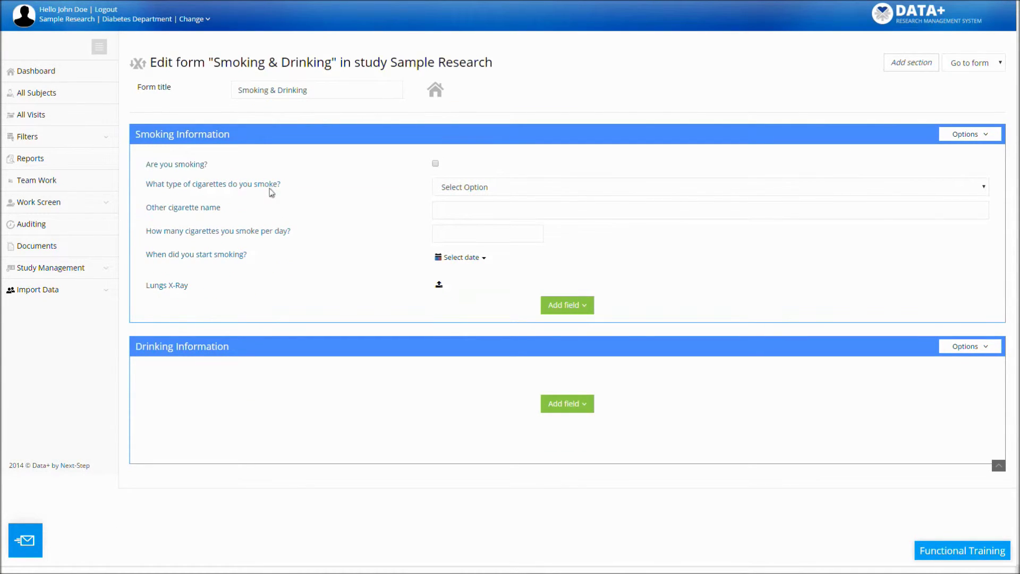
# Add a scale field titled 'Health Survey'.
pyautogui.click(567, 404)
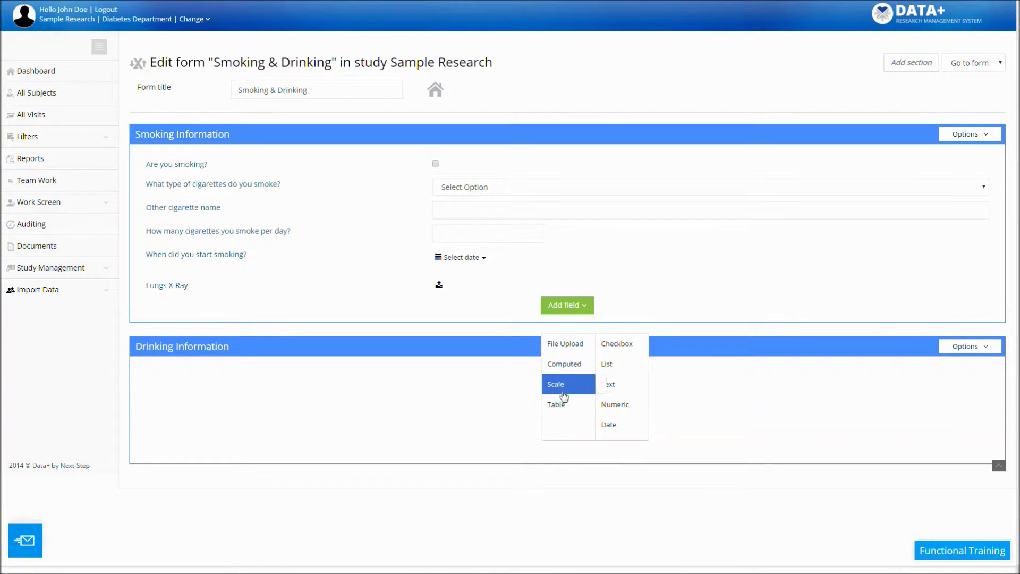
pyautogui.moveTo(565, 391)
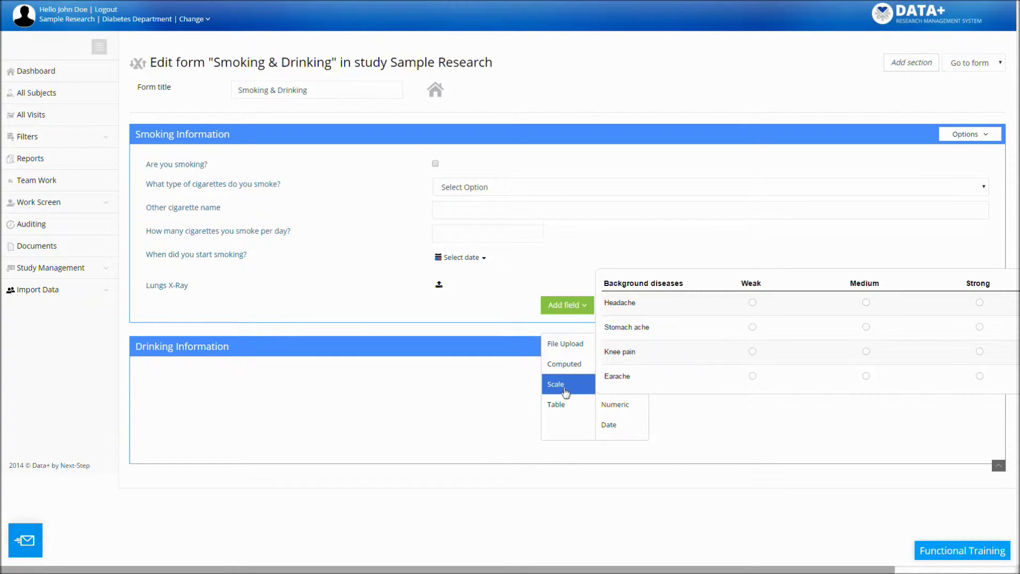
pyautogui.click(565, 392)
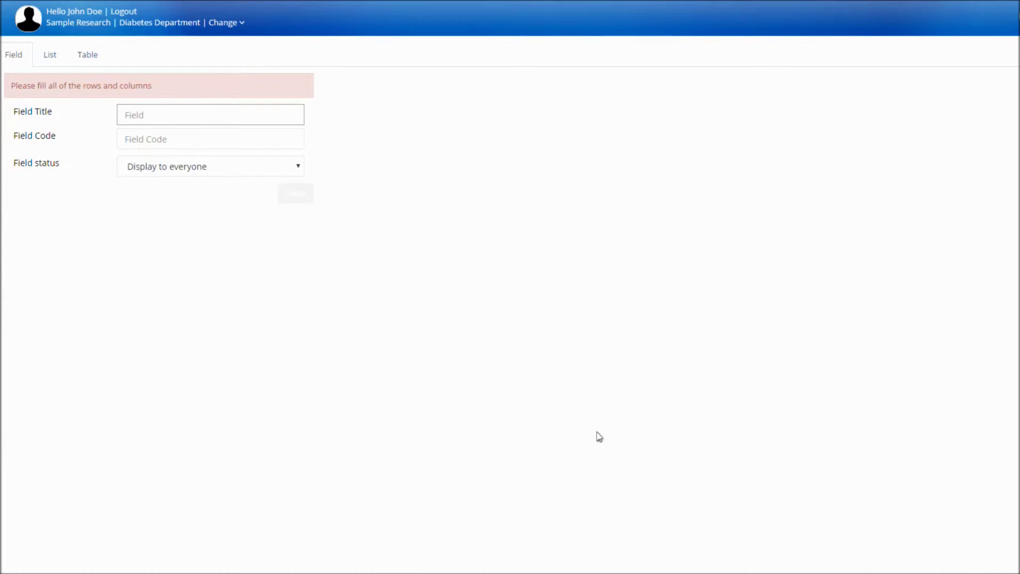
pyautogui.write('He')
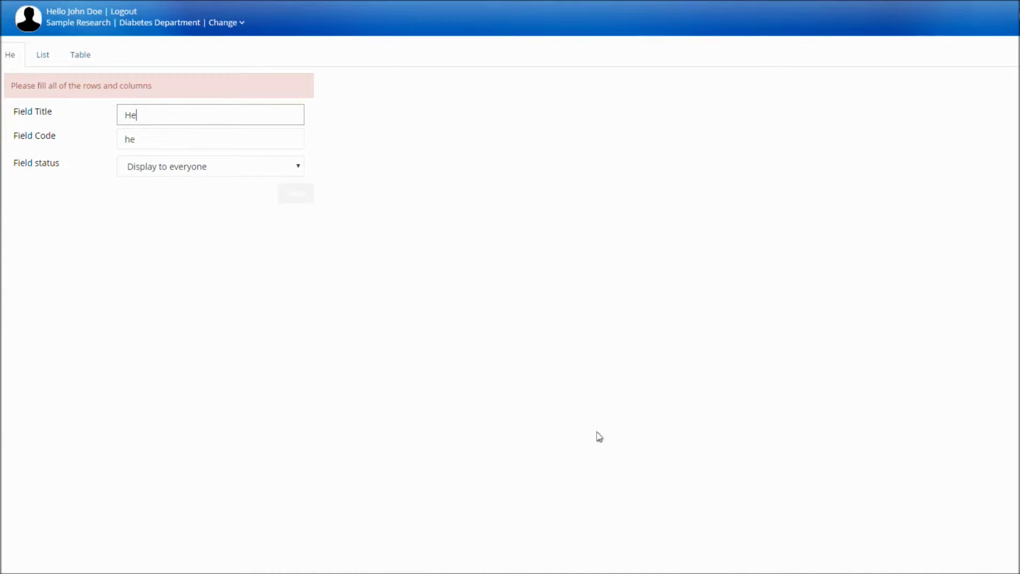
pyautogui.write('alth Survey')
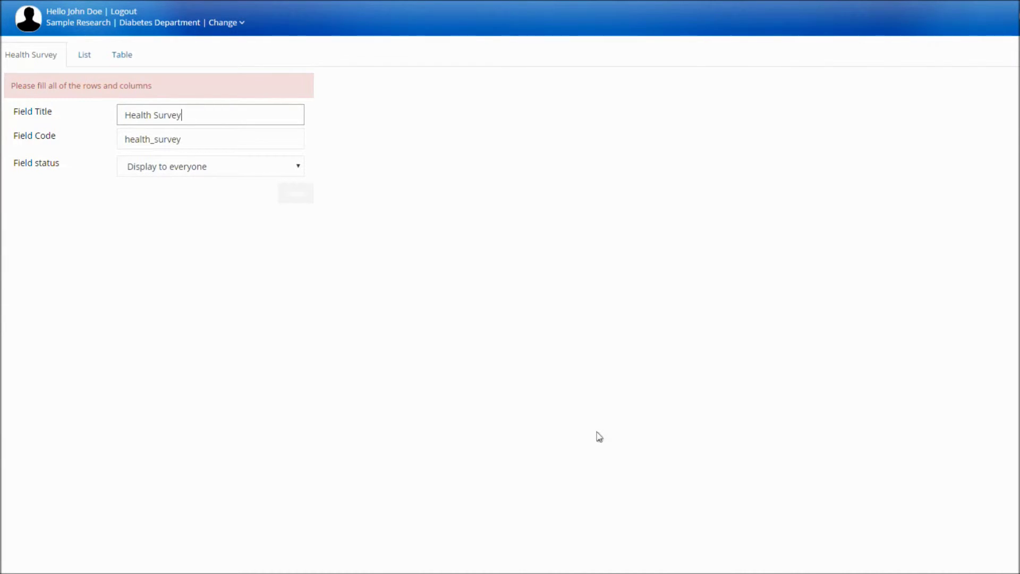
# Fill the Health Survey scale's answer columns from the existing Rating list.
pyautogui.click(89, 59)
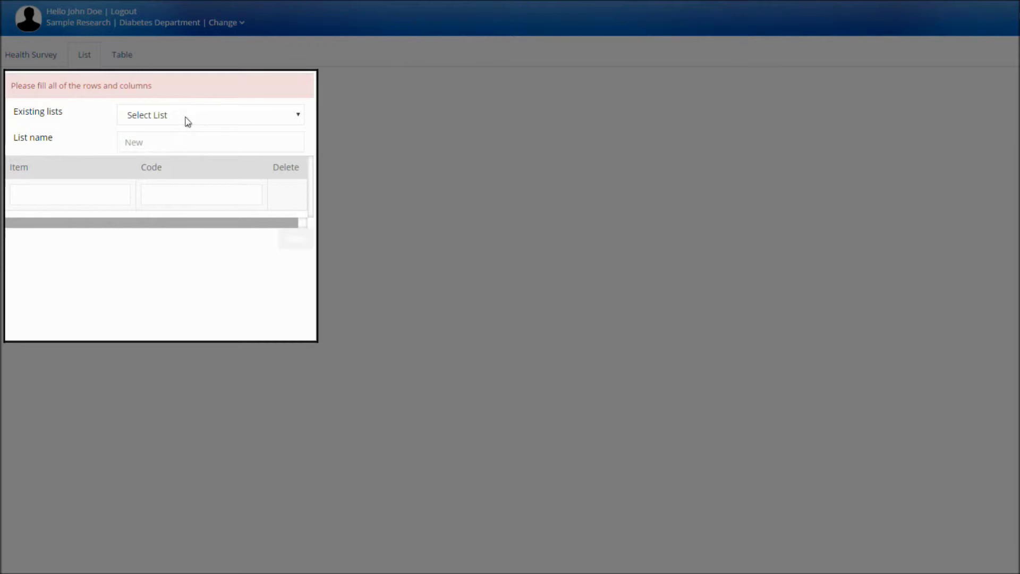
pyautogui.click(187, 122)
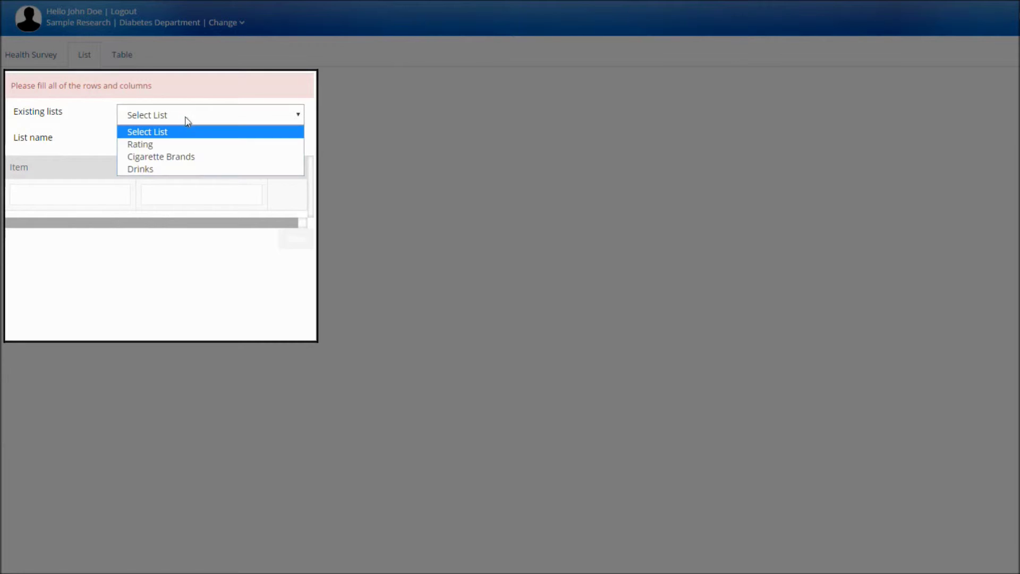
pyautogui.click(179, 145)
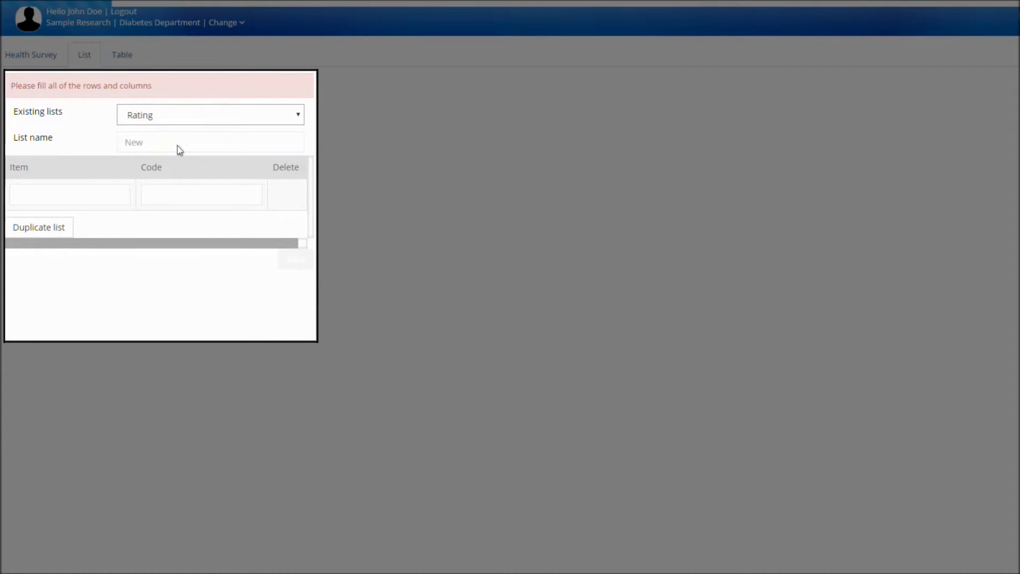
pyautogui.scroll(-1, 313, 200)
pyautogui.moveTo(313, 199); pyautogui.dragTo(244, 127)
pyautogui.click(122, 55)
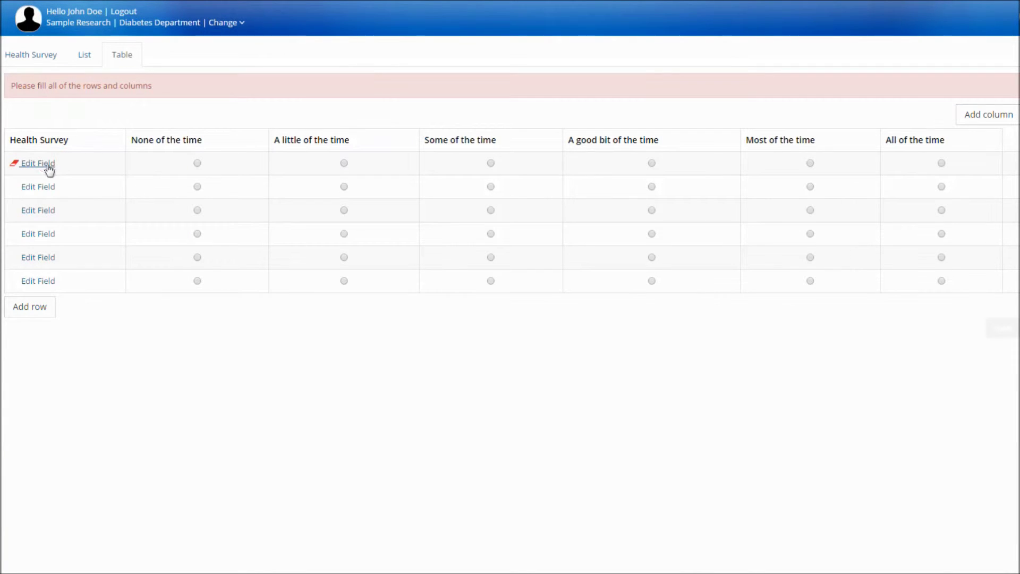
pyautogui.click(48, 166)
# Title the first two questions 'Does your health a worry in your life?' and 'Doo you have morning headaches?'.
pyautogui.click(504, 179)
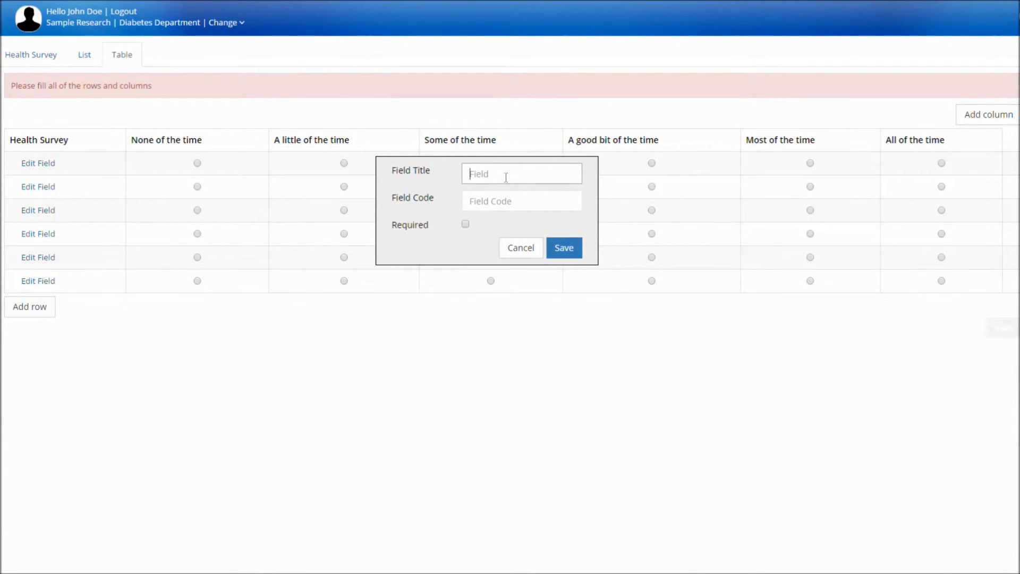
pyautogui.write('Does ')
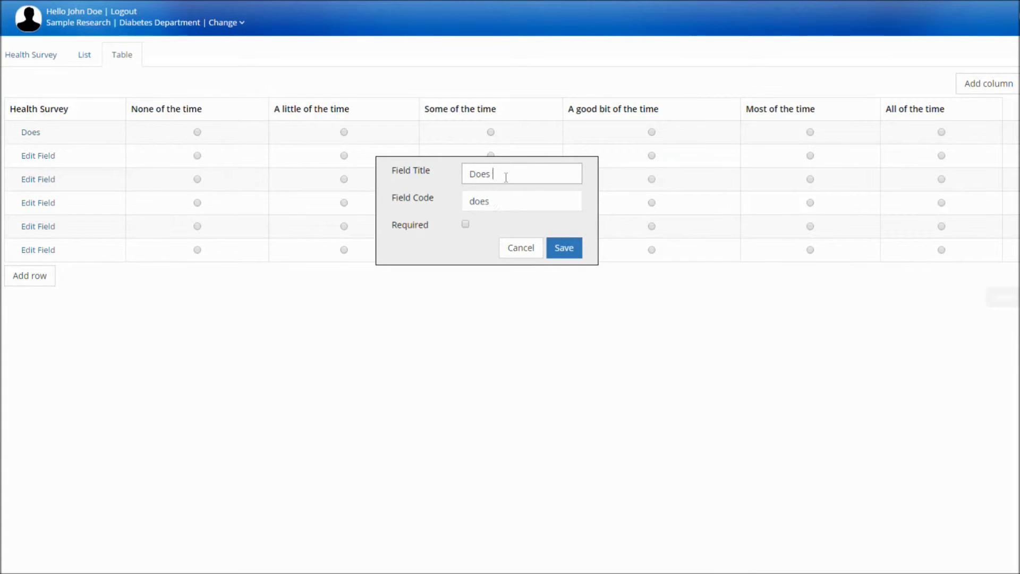
pyautogui.write('your health a')
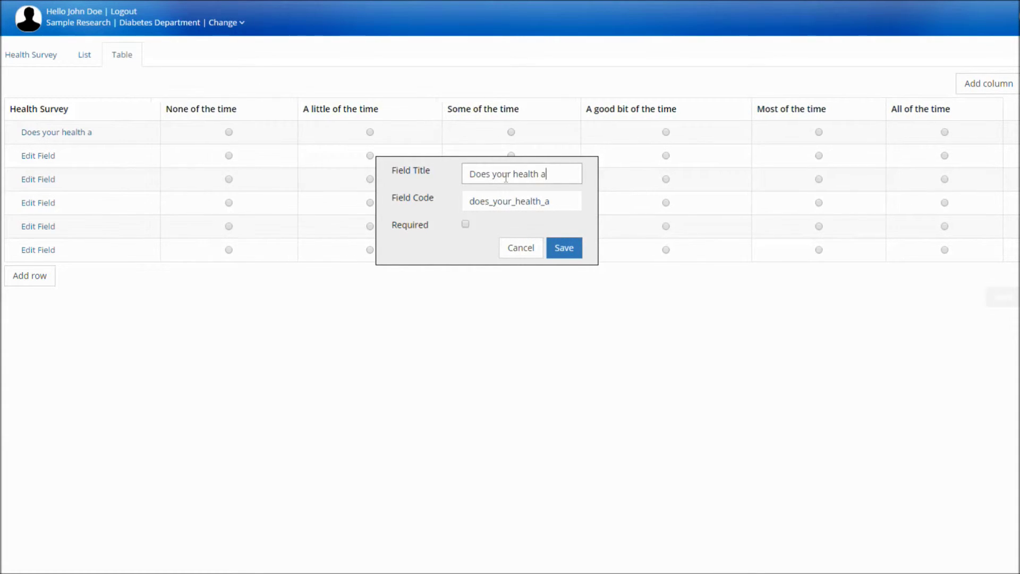
pyautogui.write(' worry in your life?')
pyautogui.click(564, 248)
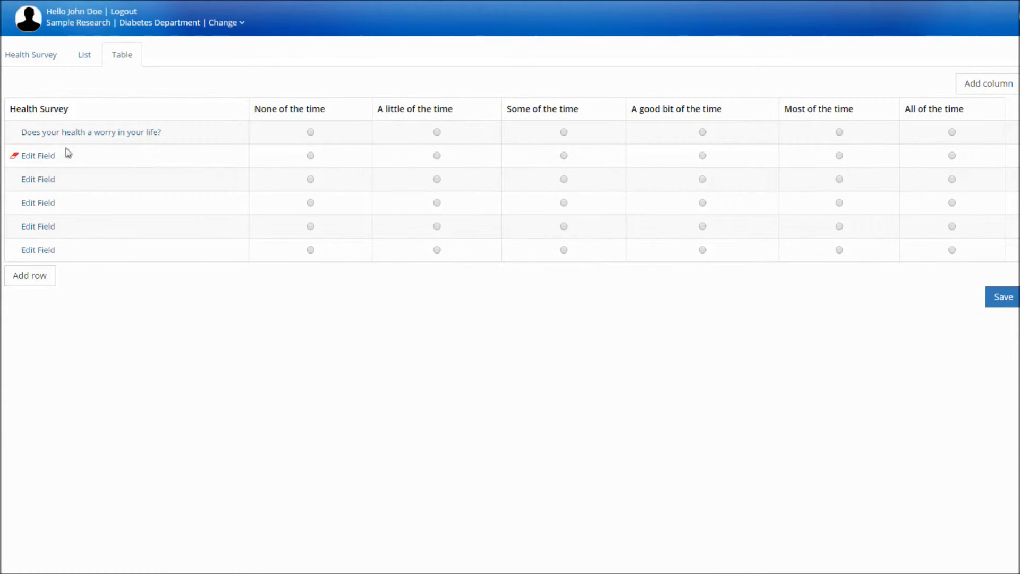
pyautogui.click(43, 156)
pyautogui.click(481, 176)
pyautogui.write('Doo you have m')
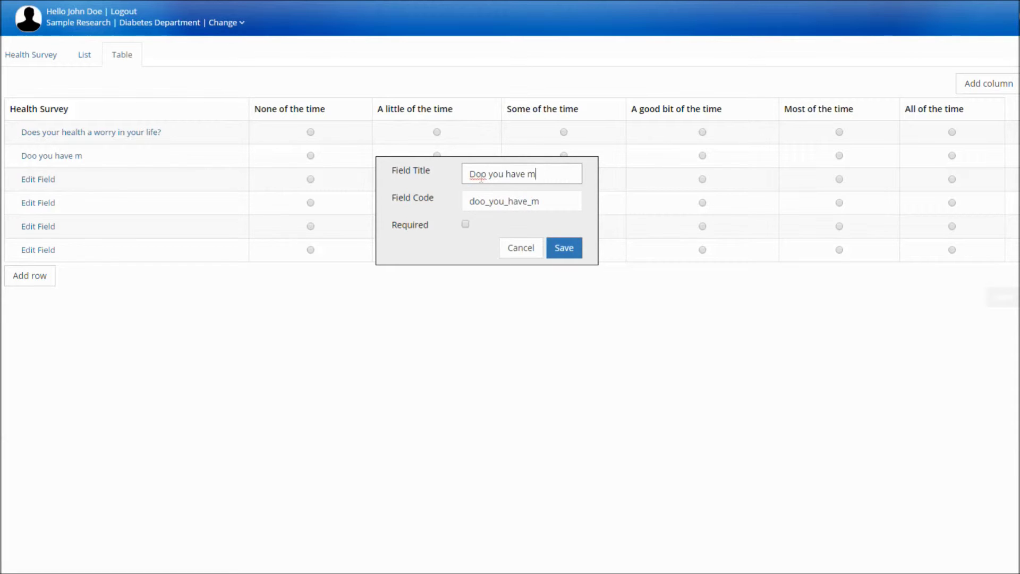
pyautogui.write('orning headaches?')
pyautogui.click(562, 248)
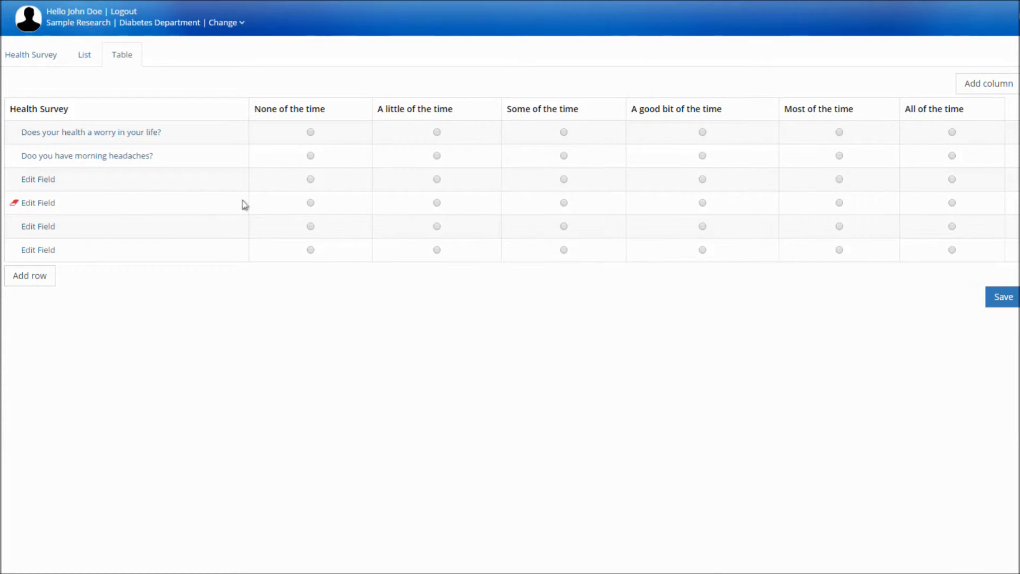
# Add the third question 'Do you suffer from hangovers?' and save the Health Survey scale.
pyautogui.click(51, 182)
pyautogui.click(473, 171)
pyautogui.write('Do you suf')
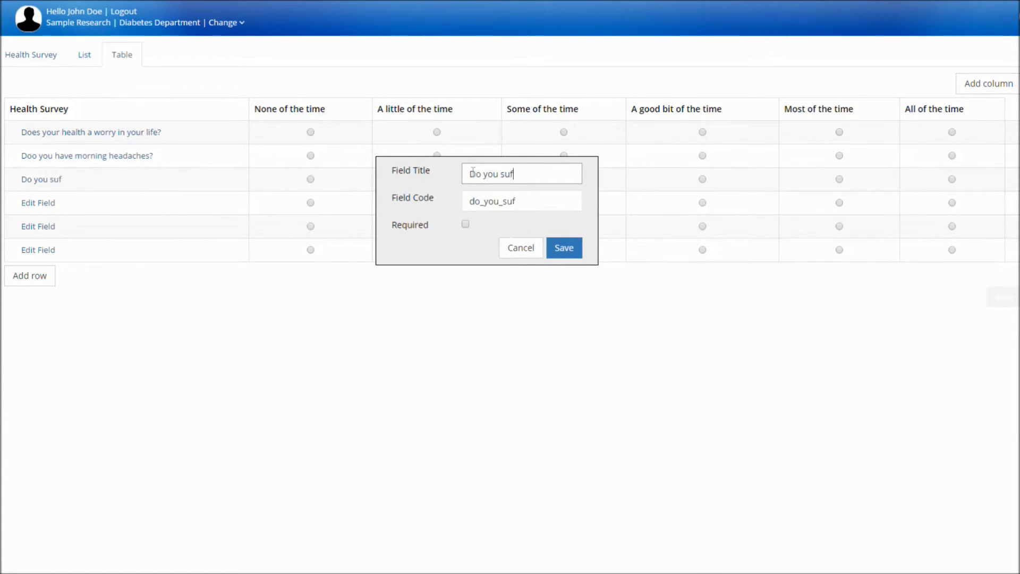
pyautogui.write('fer from hangovers?')
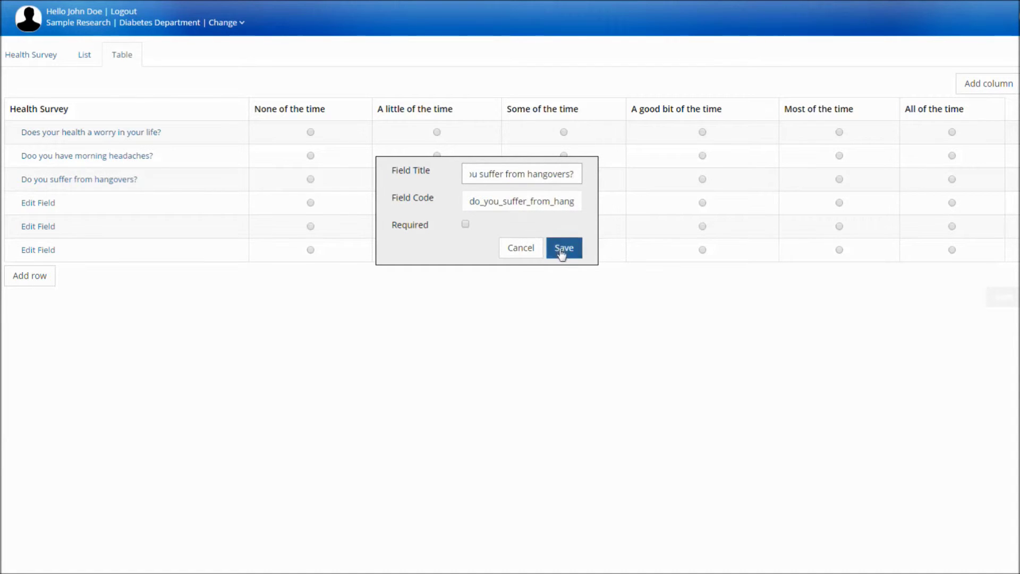
pyautogui.click(562, 249)
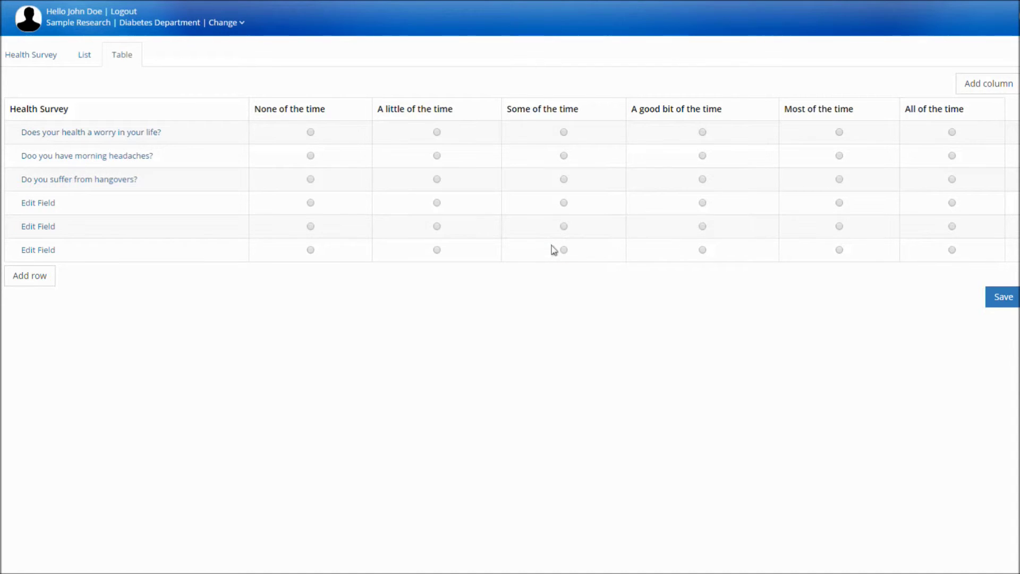
pyautogui.click(995, 299)
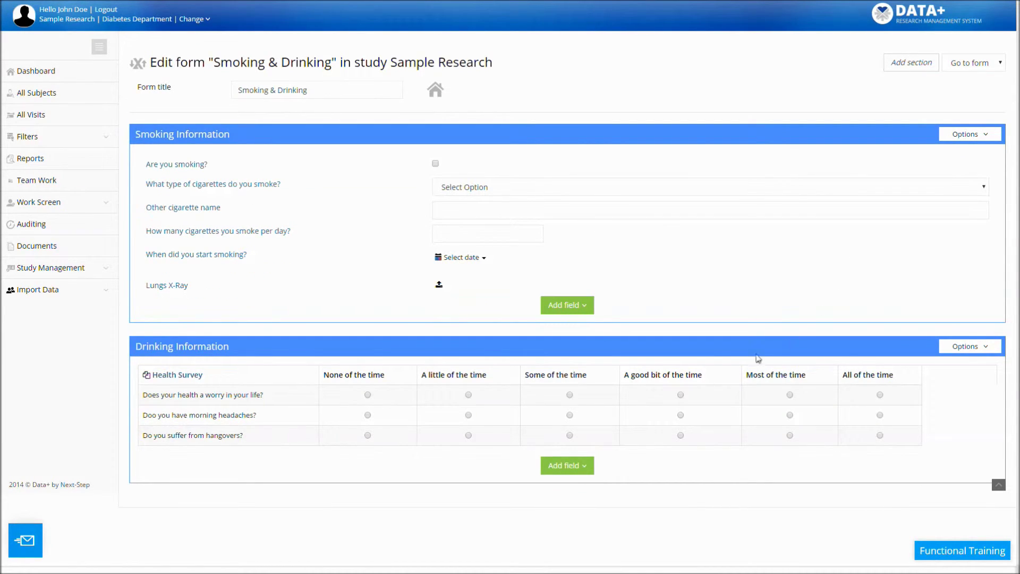
# Add a static-column table field titled 'Places you drink at'.
pyautogui.click(577, 466)
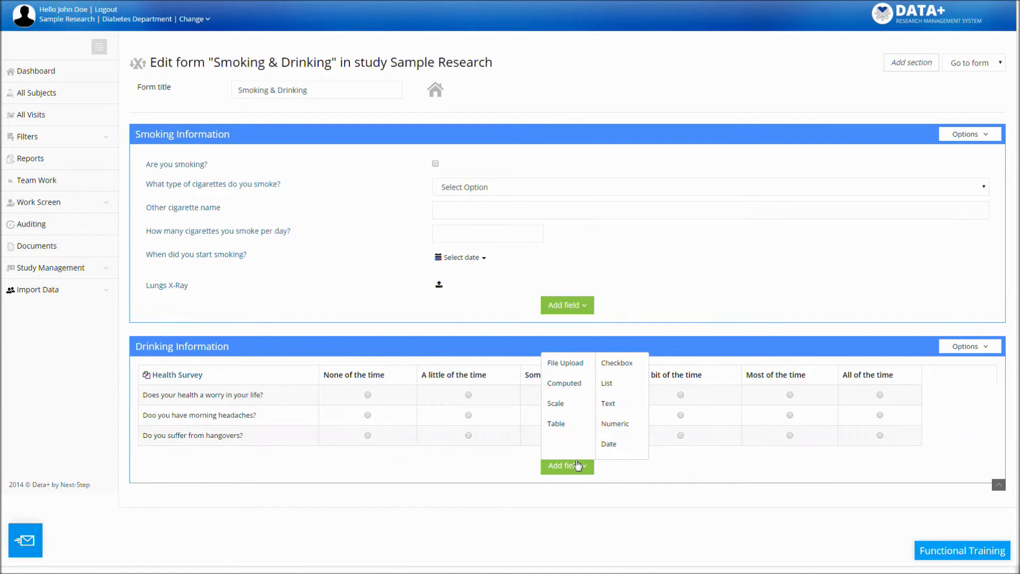
pyautogui.moveTo(568, 428)
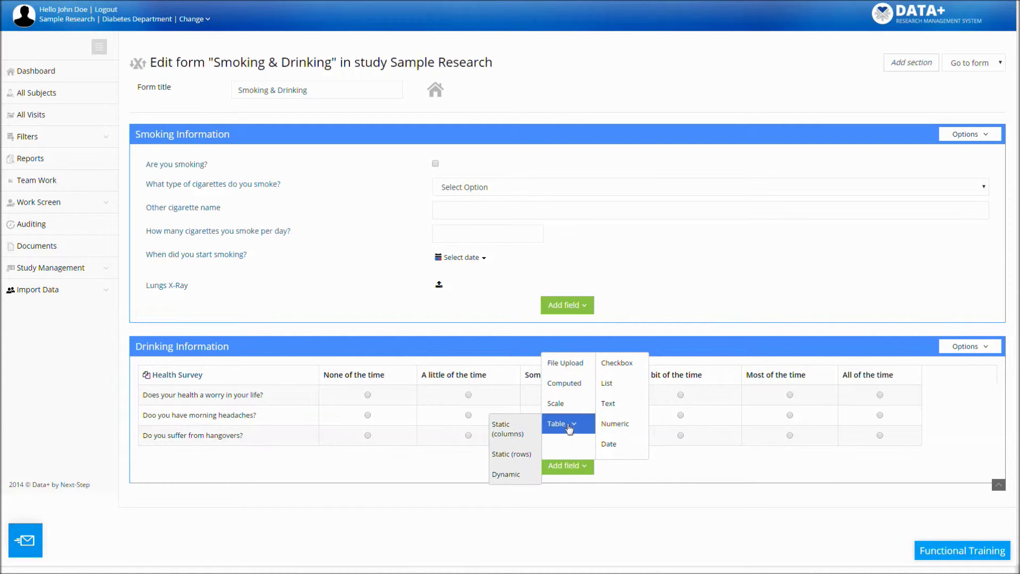
pyautogui.click(535, 428)
pyautogui.write('Places')
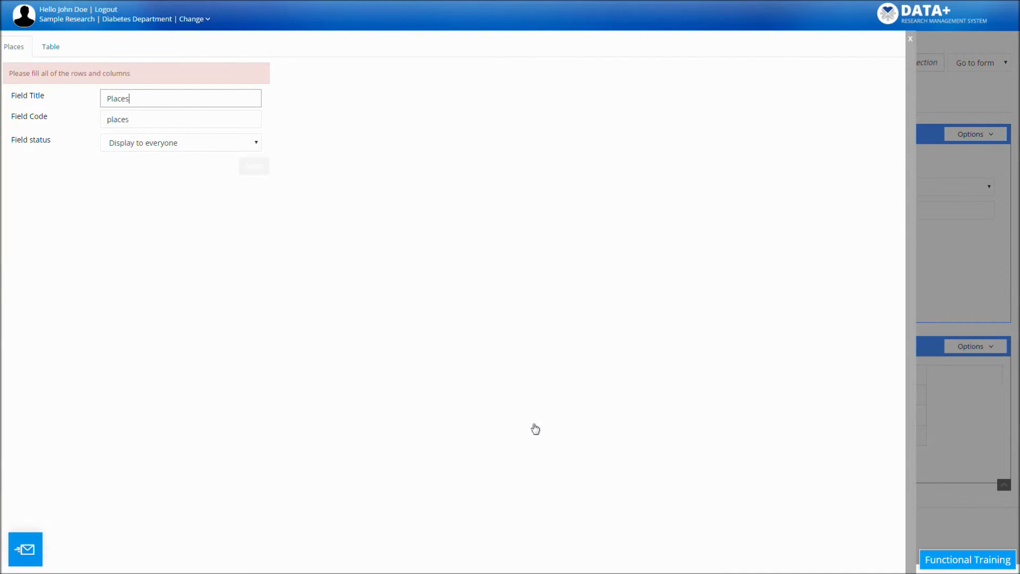
pyautogui.write(' you drink at')
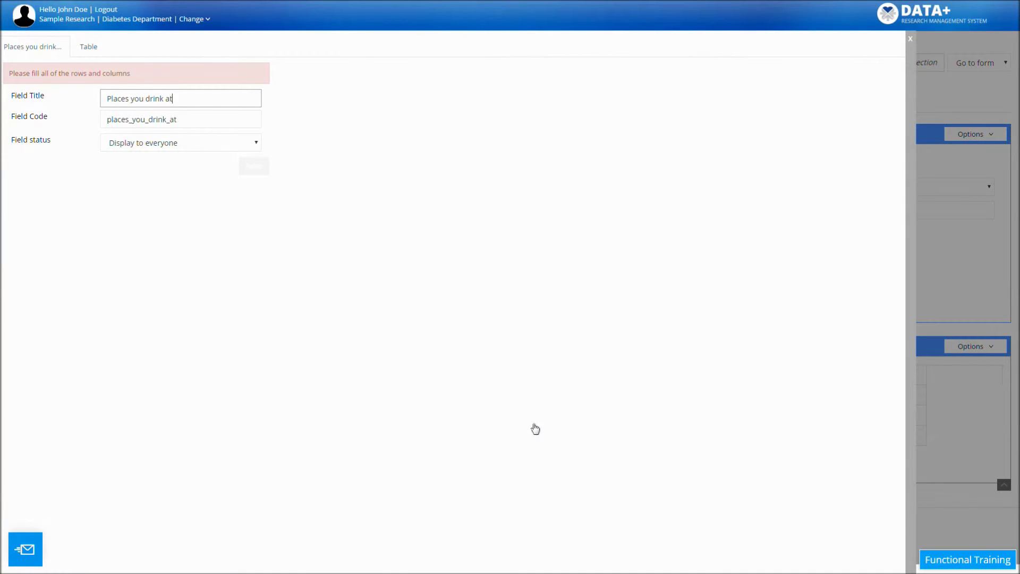
pyautogui.click(105, 47)
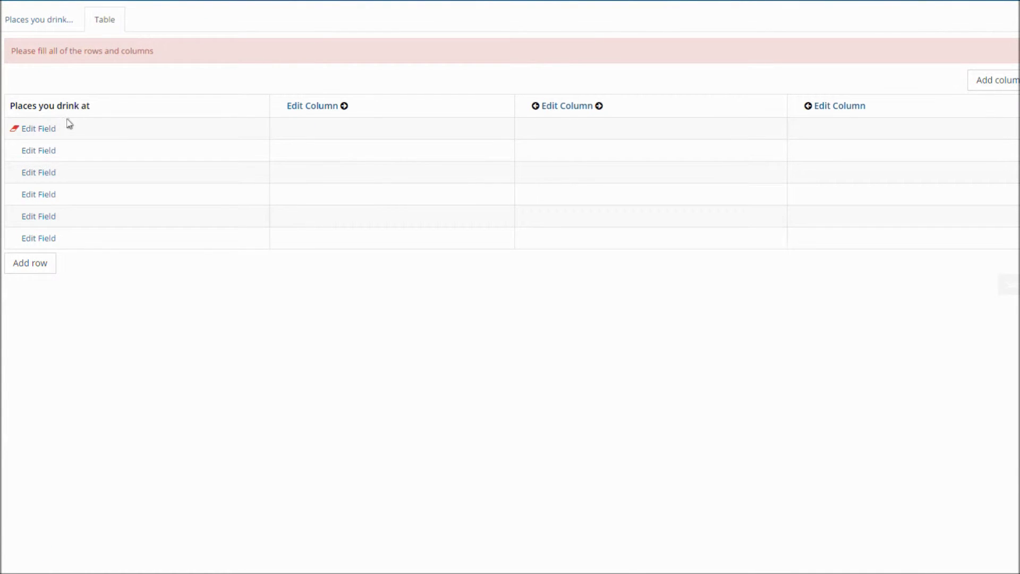
# Name the table's first two rows Home and Partys.
pyautogui.click(48, 129)
pyautogui.click(504, 143)
pyautogui.write('Ho')
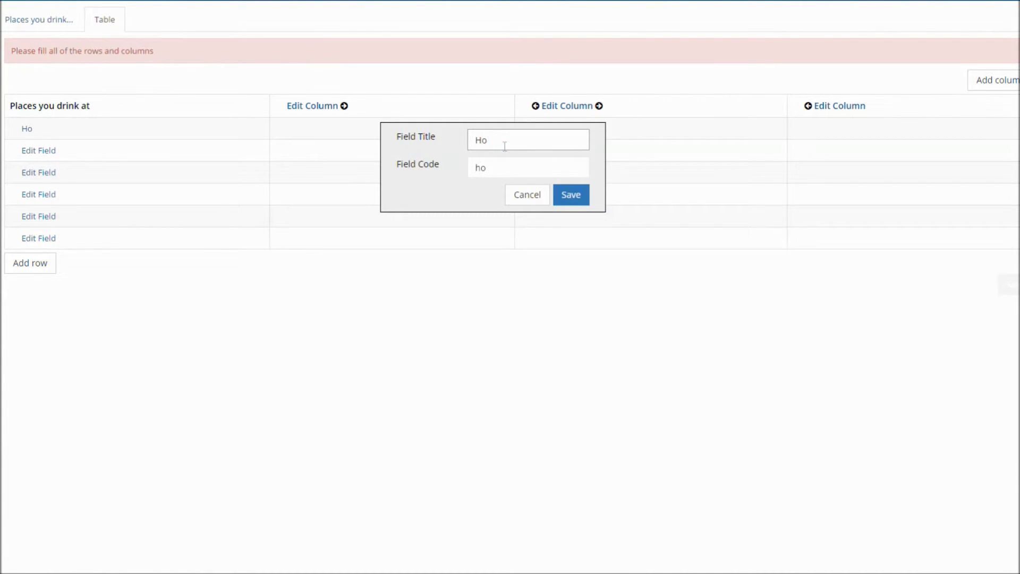
pyautogui.write('me')
pyautogui.click(561, 194)
pyautogui.click(38, 150)
pyautogui.click(503, 141)
pyautogui.write('Party')
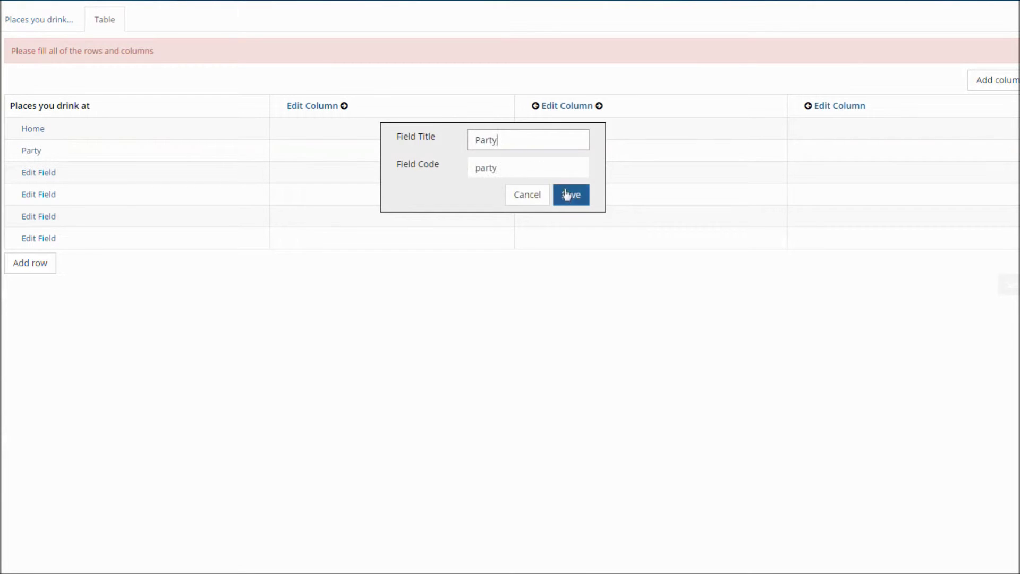
pyautogui.write('s')
pyautogui.click(567, 195)
# Name the remaining rows Bar, Events and Other.
pyautogui.click(38, 172)
pyautogui.click(499, 143)
pyautogui.write('Bar')
pyautogui.click(569, 195)
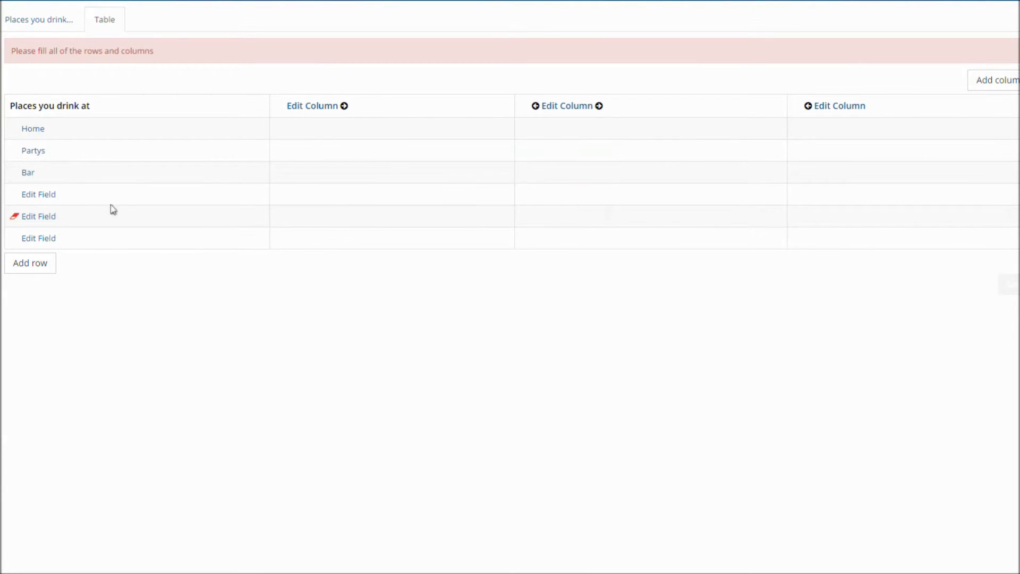
pyautogui.click(38, 194)
pyautogui.click(478, 141)
pyautogui.write('Events')
pyautogui.click(569, 195)
pyautogui.click(38, 216)
pyautogui.click(478, 141)
pyautogui.write('Other')
pyautogui.click(569, 195)
pyautogui.click(328, 108)
pyautogui.click(487, 141)
# Make the first column 'What do you drink?' a dropdown using the Drinks list.
pyautogui.write('W')
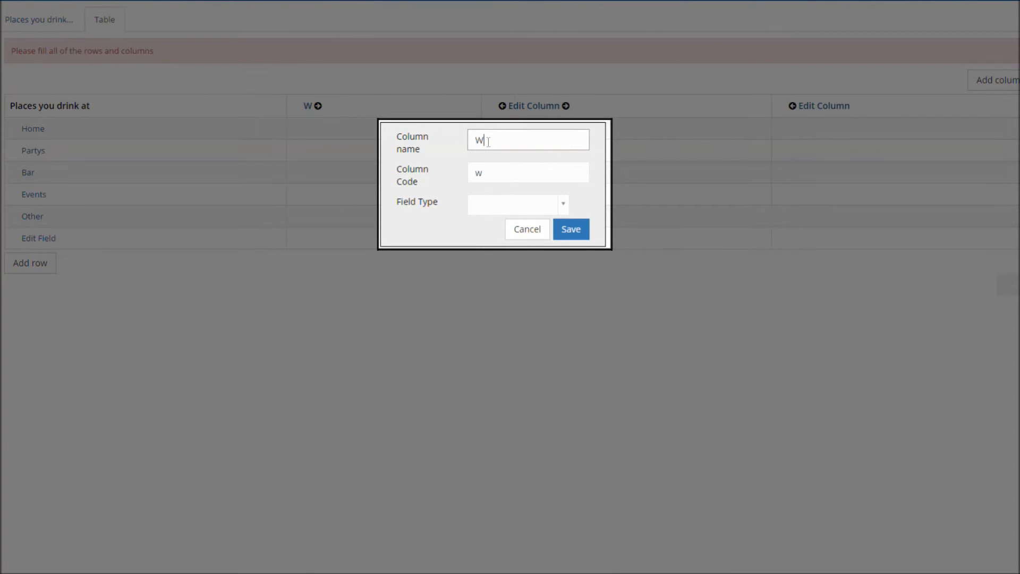
pyautogui.write('hat do you drink?')
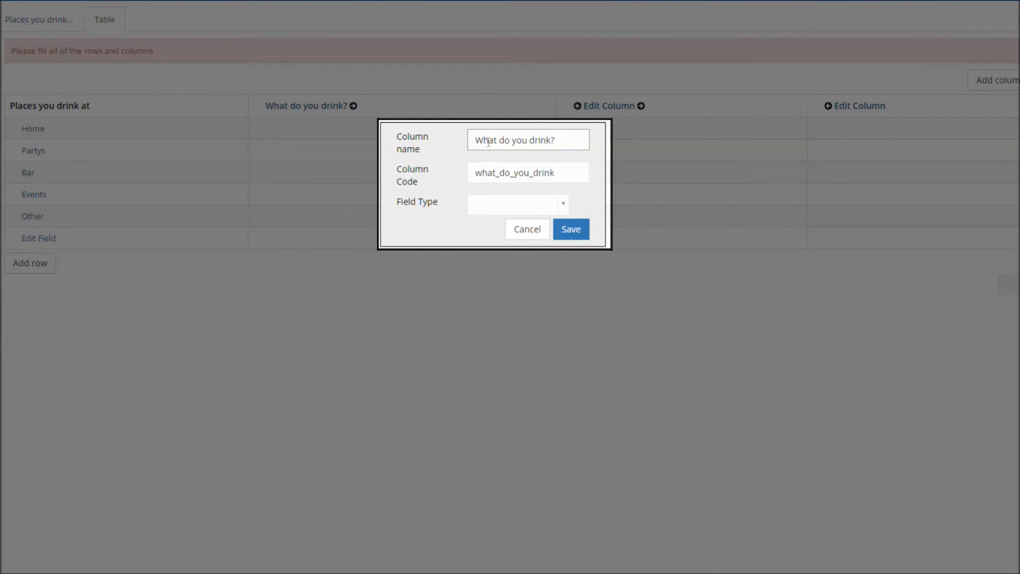
pyautogui.click(508, 203)
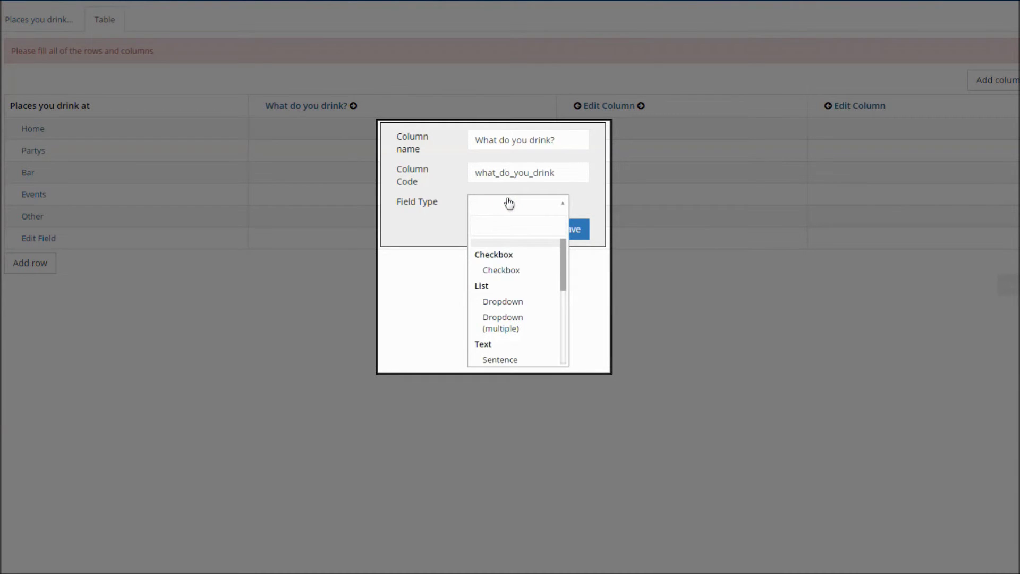
pyautogui.click(527, 302)
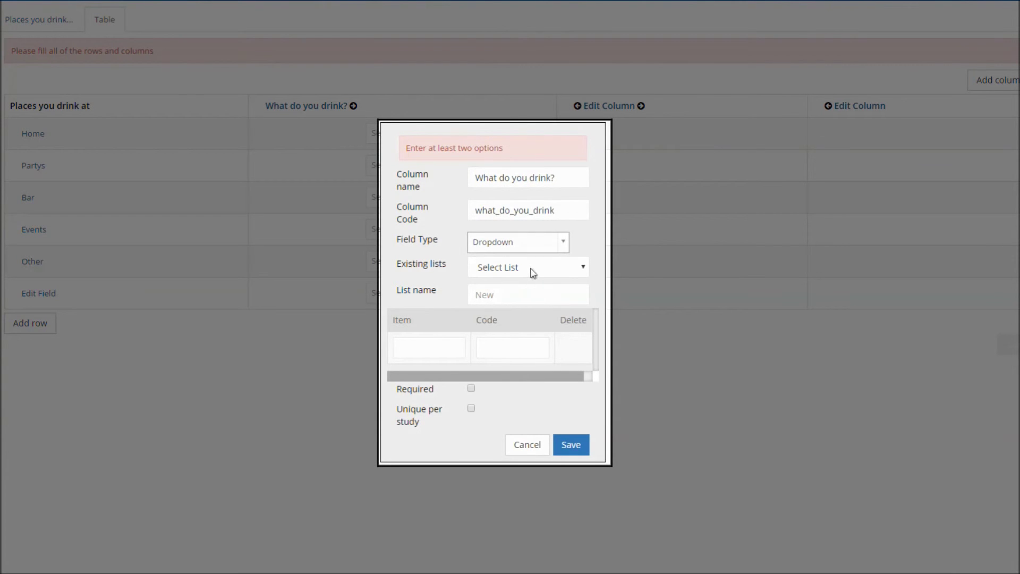
pyautogui.click(532, 274)
pyautogui.click(525, 321)
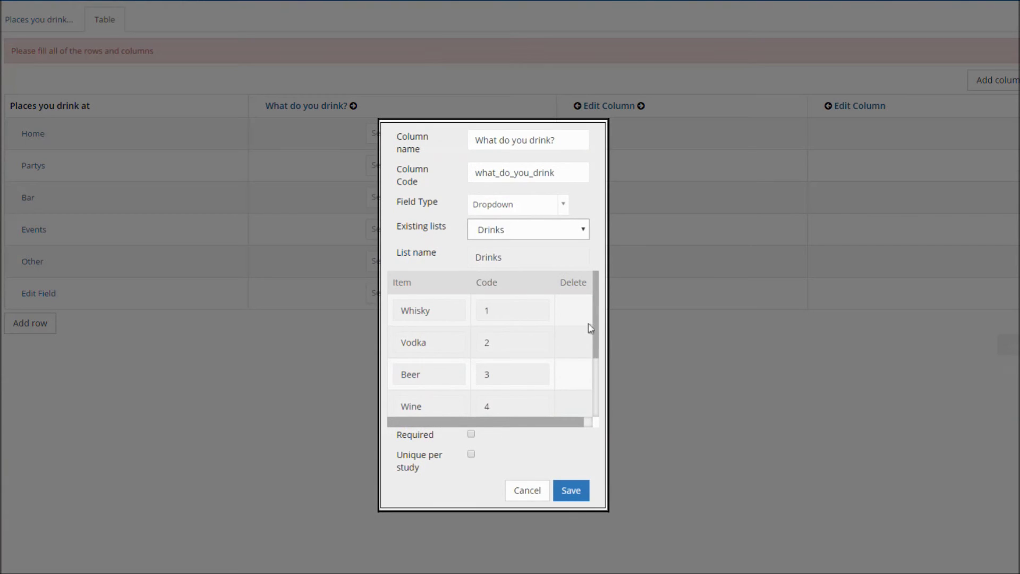
pyautogui.moveTo(596, 330); pyautogui.dragTo(597, 353)
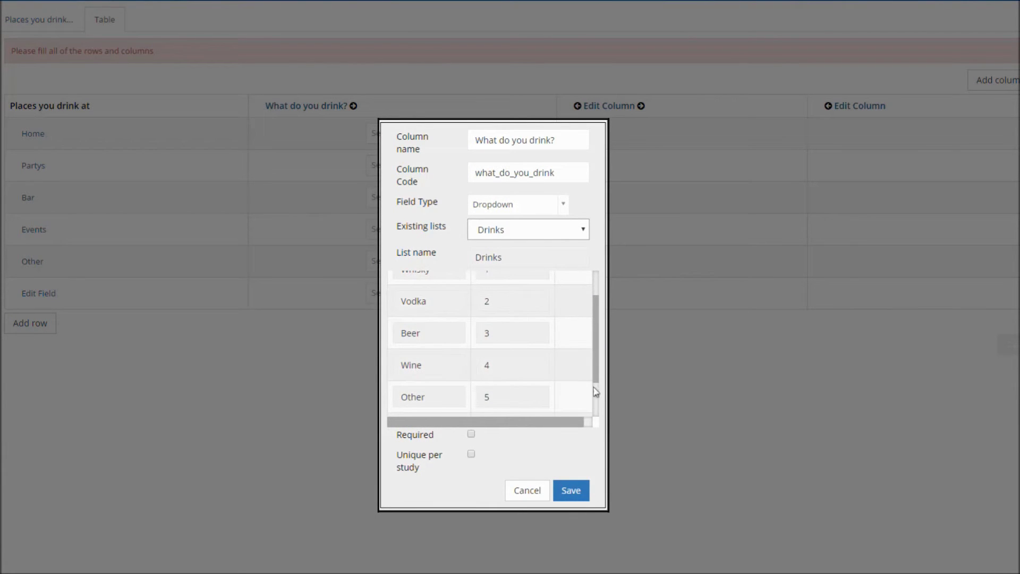
pyautogui.moveTo(598, 385); pyautogui.dragTo(597, 398)
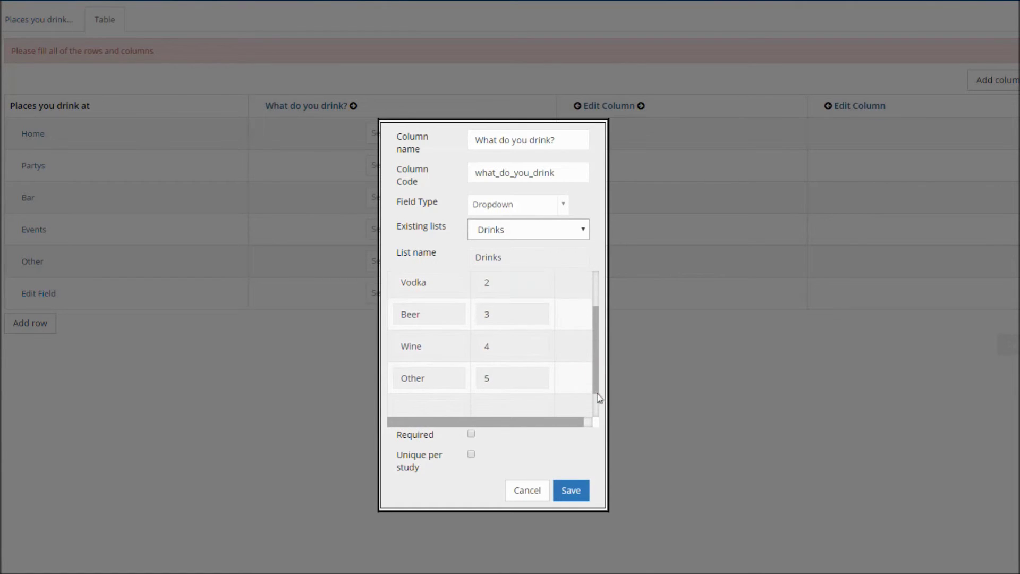
pyautogui.click(579, 491)
# Add a decimal column named 'How much cups?'.
pyautogui.click(611, 106)
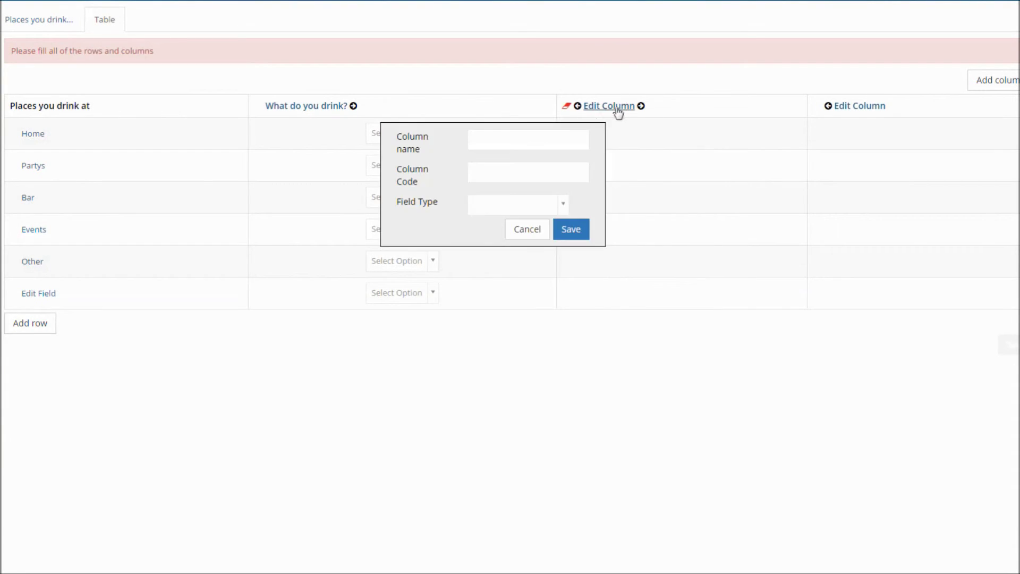
pyautogui.click(564, 137)
pyautogui.write('How much cups?')
pyautogui.click(542, 202)
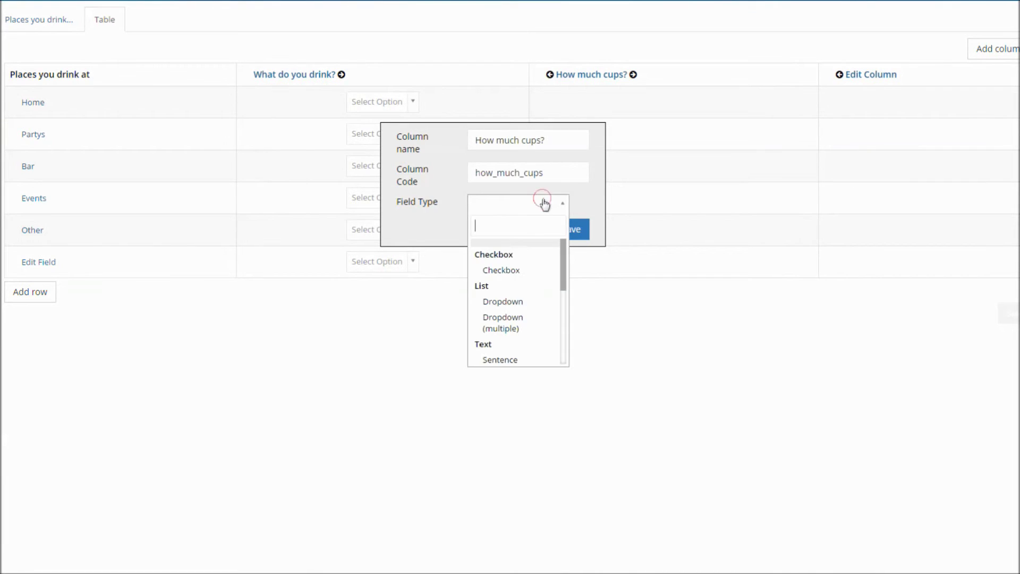
pyautogui.scroll(-3, 552, 297)
pyautogui.click(560, 334)
pyautogui.click(571, 366)
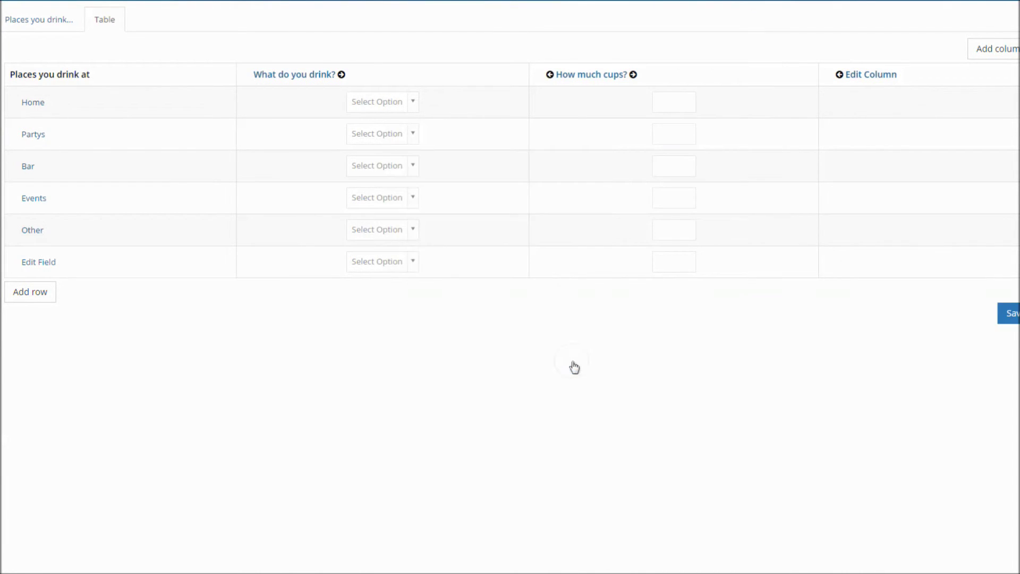
# Save the Places you drink at table and add a dynamic table field to Drinking Information.
pyautogui.click(958, 317)
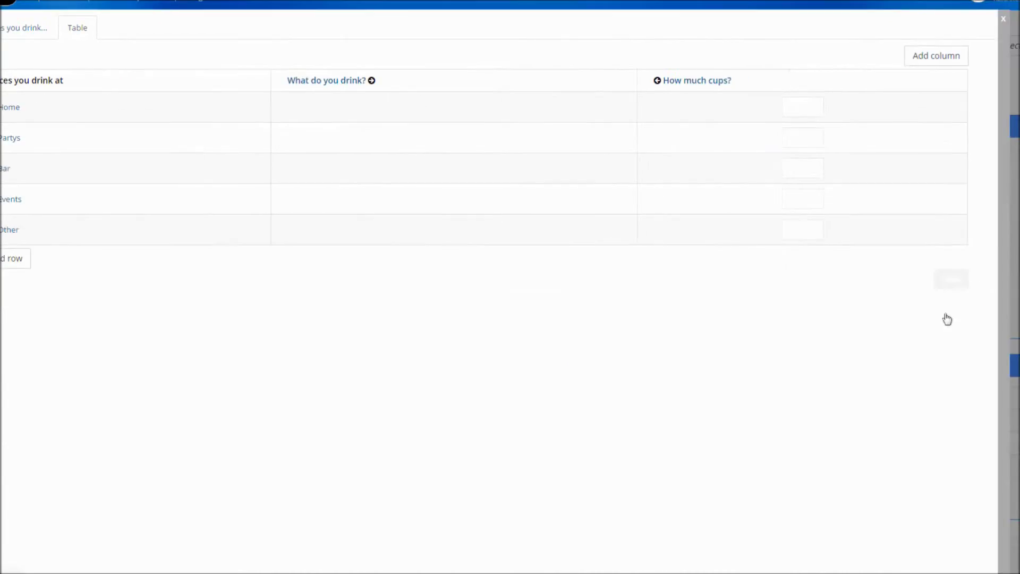
pyautogui.scroll(-3, 747, 317)
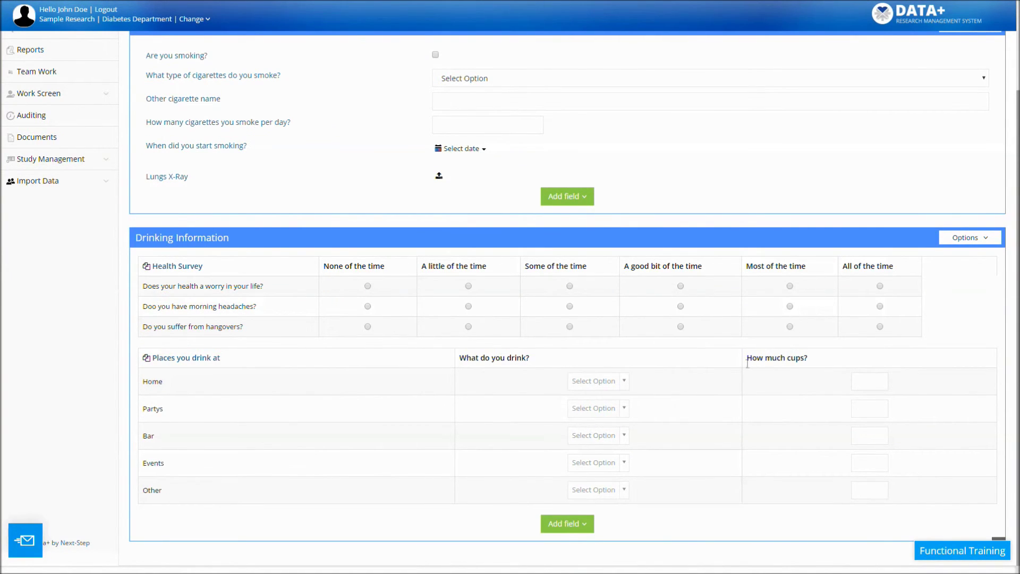
pyautogui.click(586, 525)
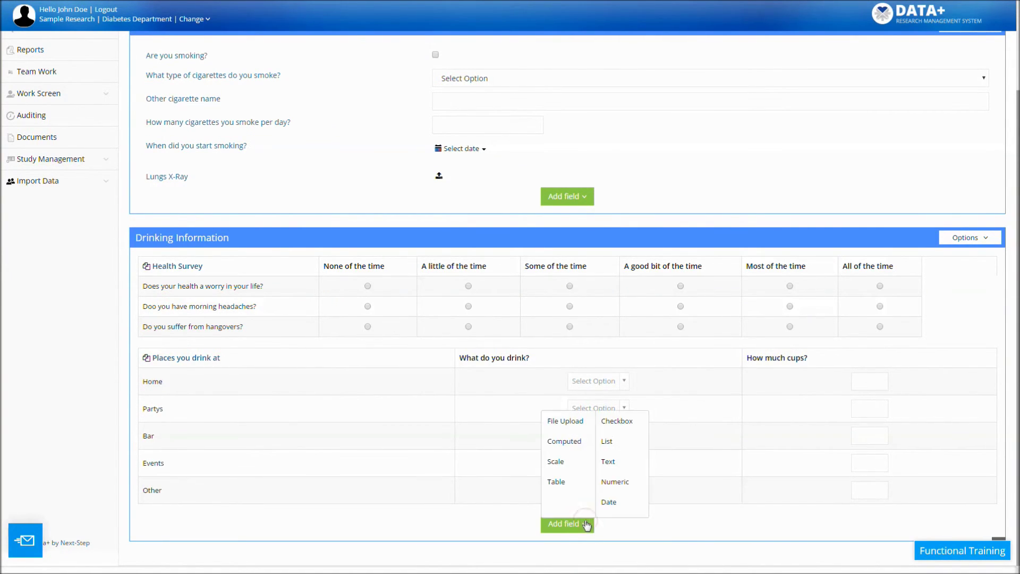
pyautogui.moveTo(556, 483)
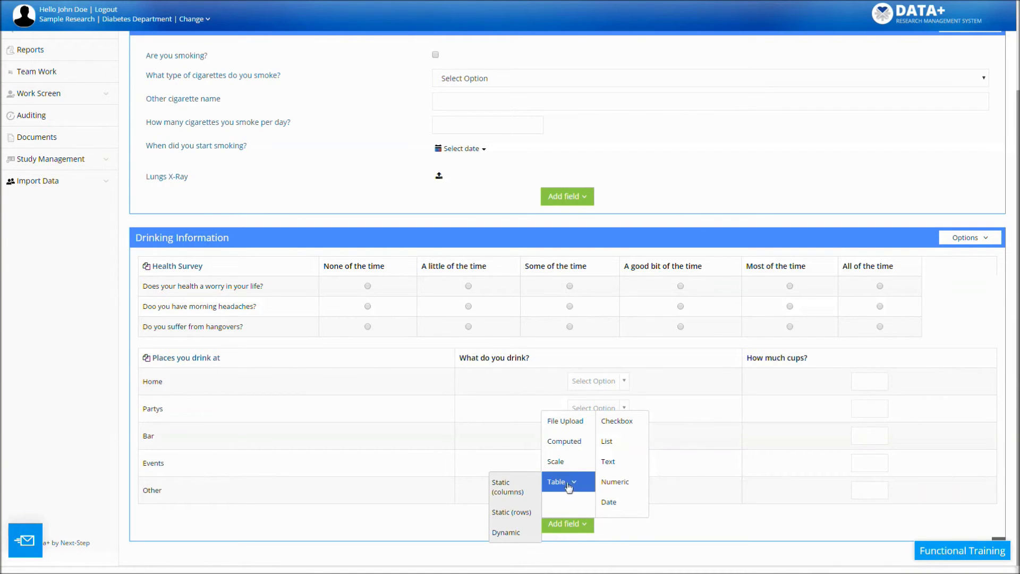
pyautogui.click(521, 531)
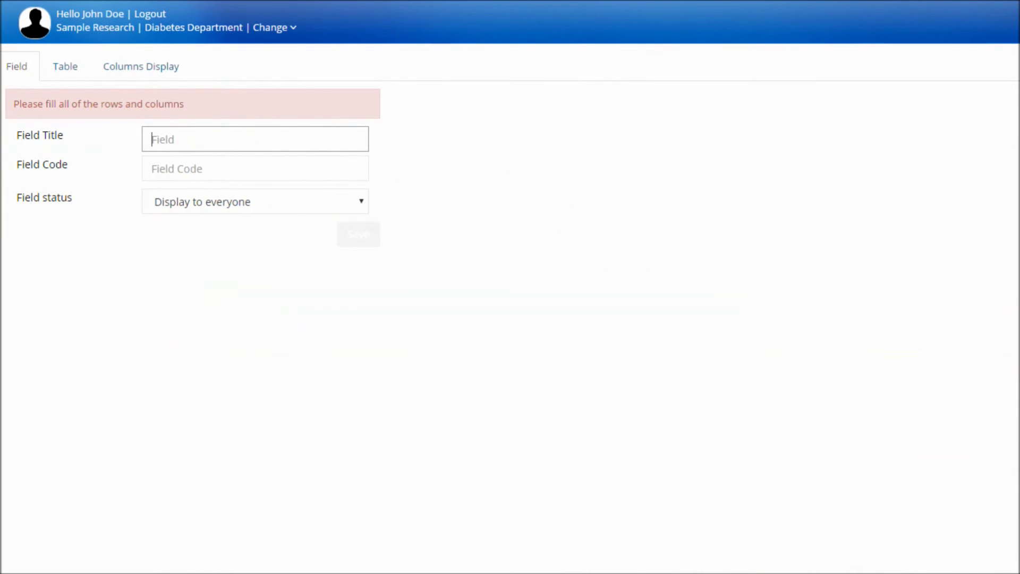
# Title the dynamic table 'Drinking Table' and name its first column 'Type of Drink'.
pyautogui.write('Drinking Ta')
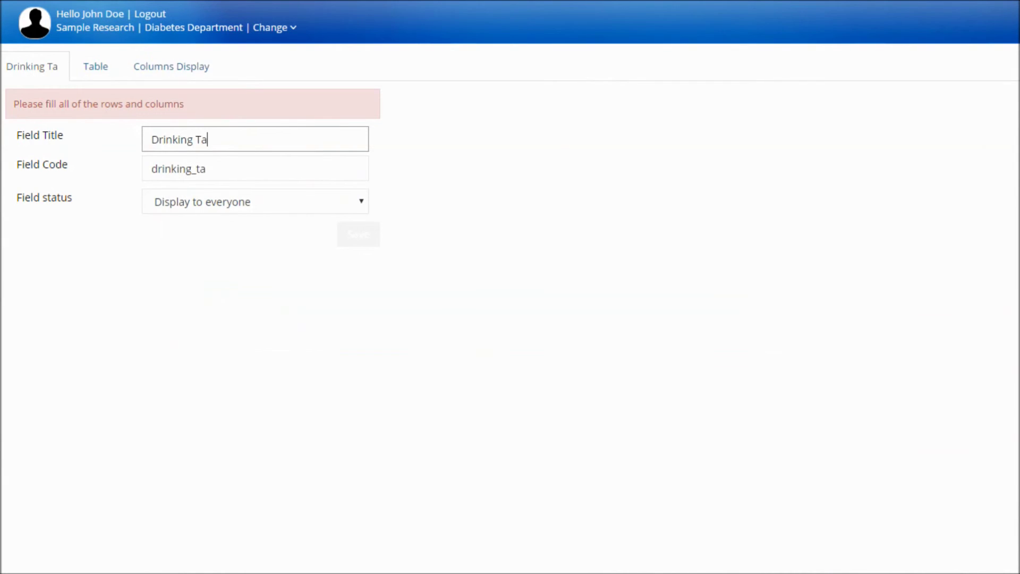
pyautogui.write('ble')
pyautogui.click(109, 66)
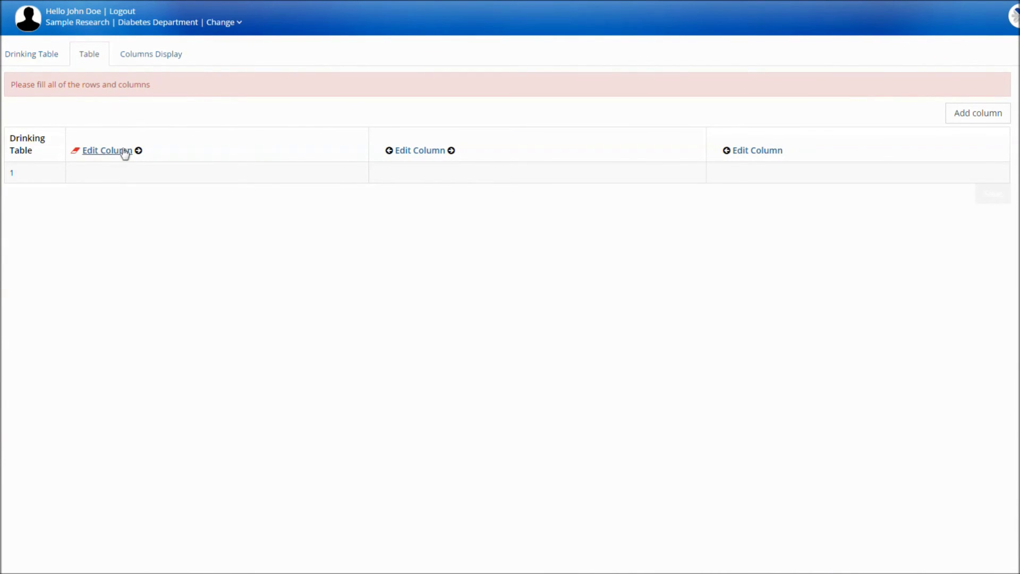
pyautogui.click(125, 152)
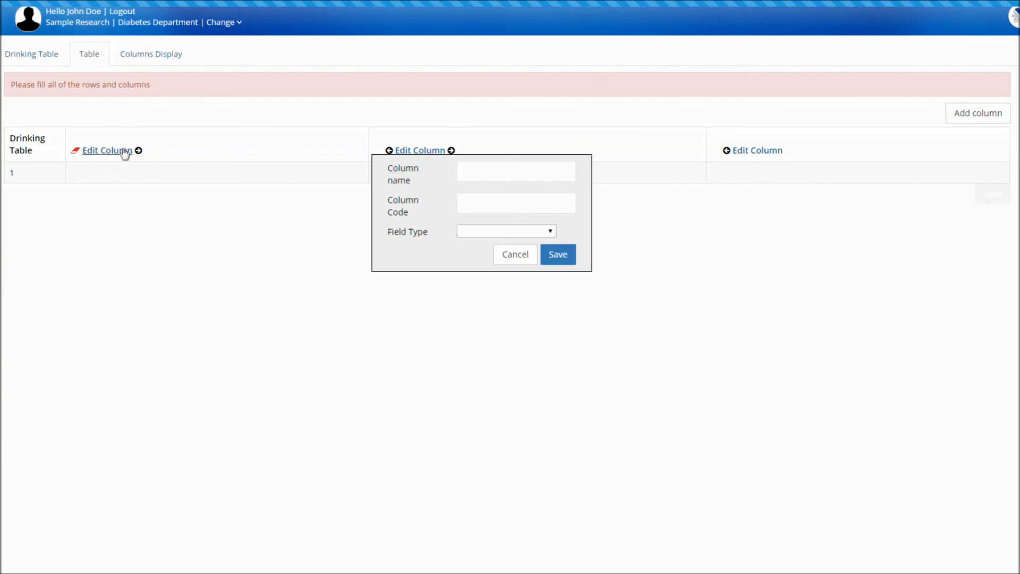
pyautogui.click(481, 171)
pyautogui.write('Type of Drink')
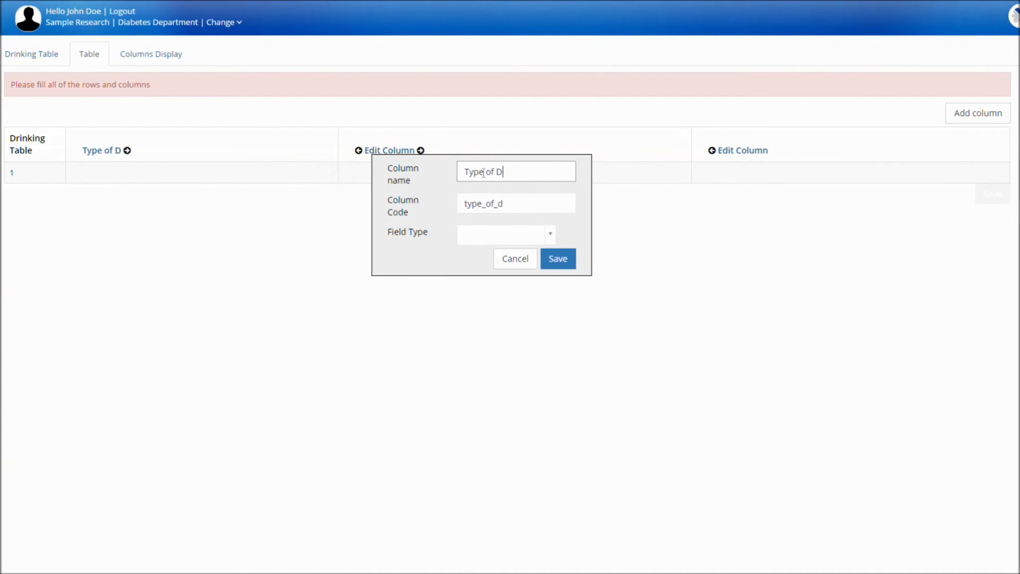
# Make Type of Drink a dropdown drawing on the Drinks list and save it.
pyautogui.click(509, 236)
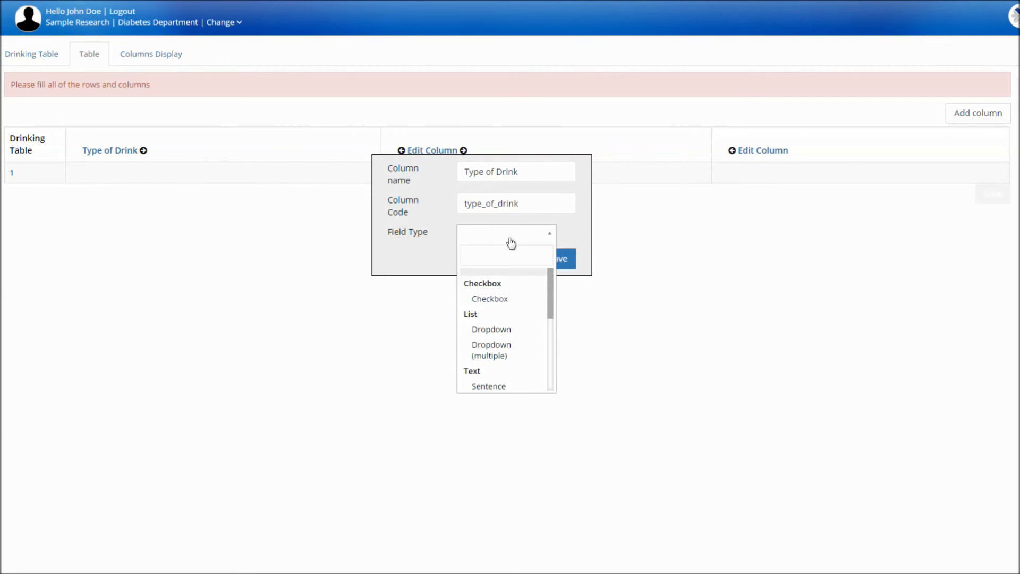
pyautogui.moveTo(550, 281)
pyautogui.mouseDown()
pyautogui.moveTo(553, 316)
pyautogui.moveTo(551, 289)
pyautogui.mouseUp()
pyautogui.click(528, 313)
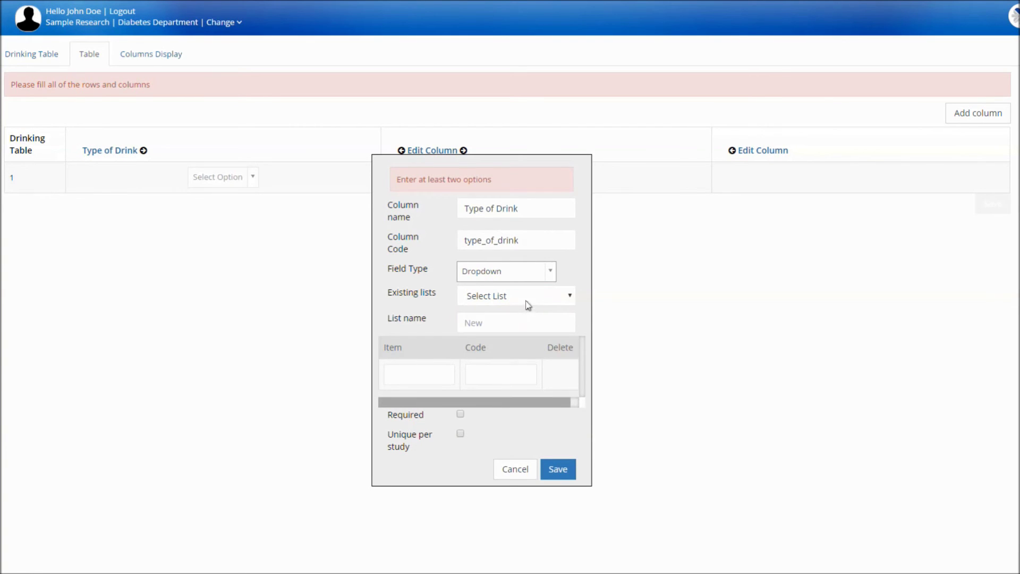
pyautogui.click(526, 296)
pyautogui.click(524, 350)
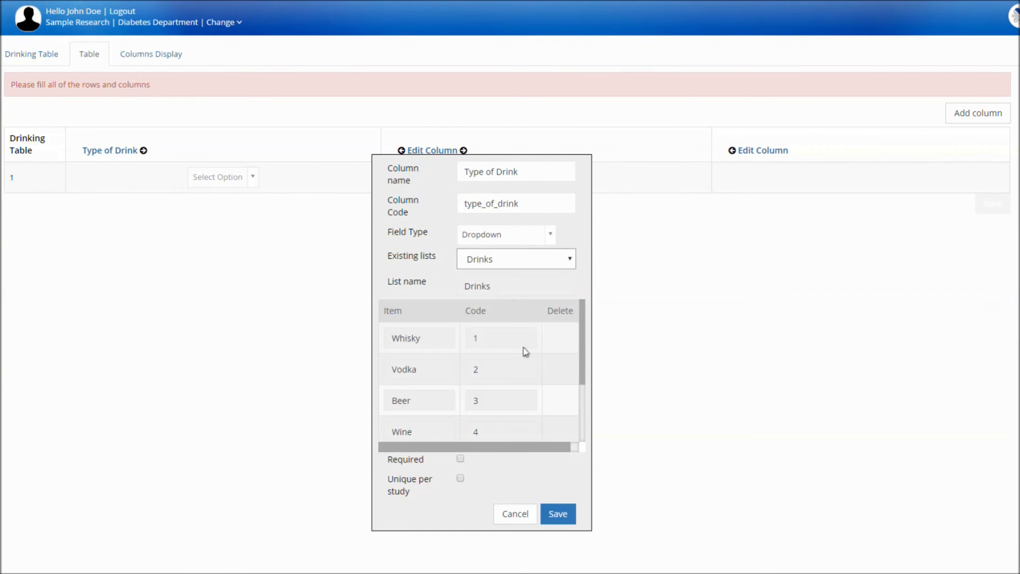
pyautogui.moveTo(584, 352); pyautogui.dragTo(584, 366)
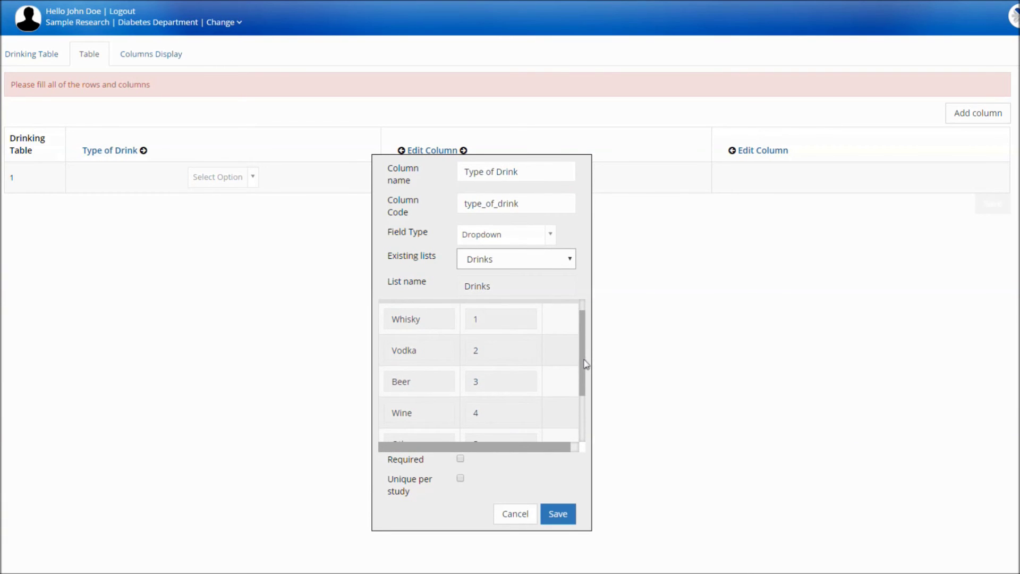
pyautogui.click(569, 513)
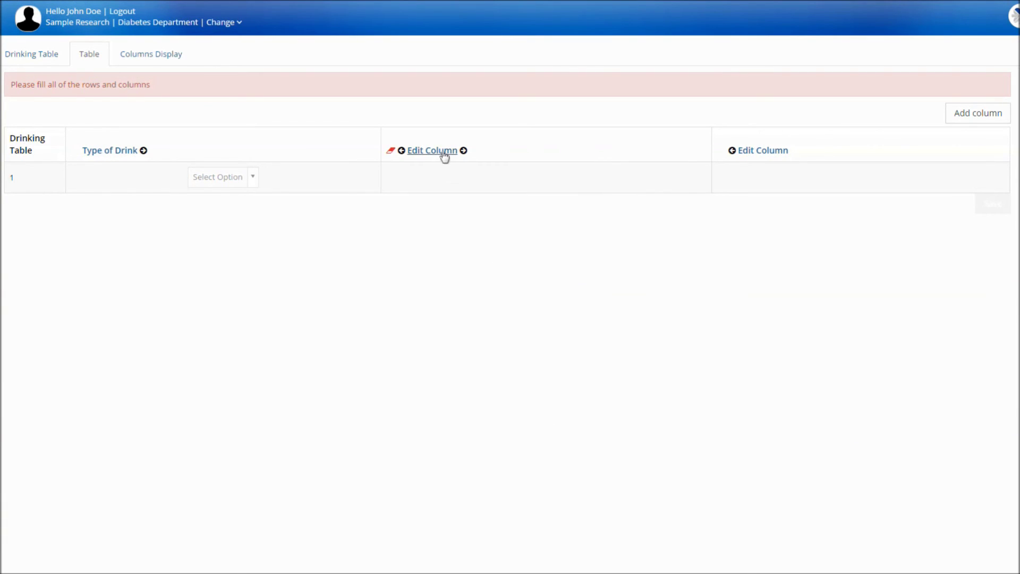
# Add a decimal column named 'Cups per week'.
pyautogui.click(444, 154)
pyautogui.click(495, 166)
pyautogui.write('Cups per week')
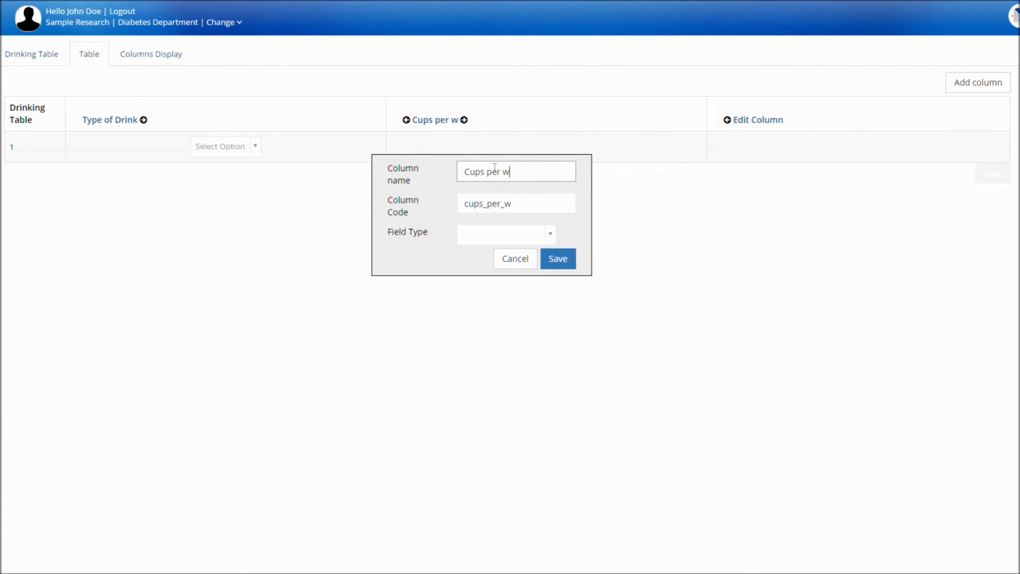
pyautogui.click(499, 234)
pyautogui.moveTo(549, 276); pyautogui.dragTo(548, 319)
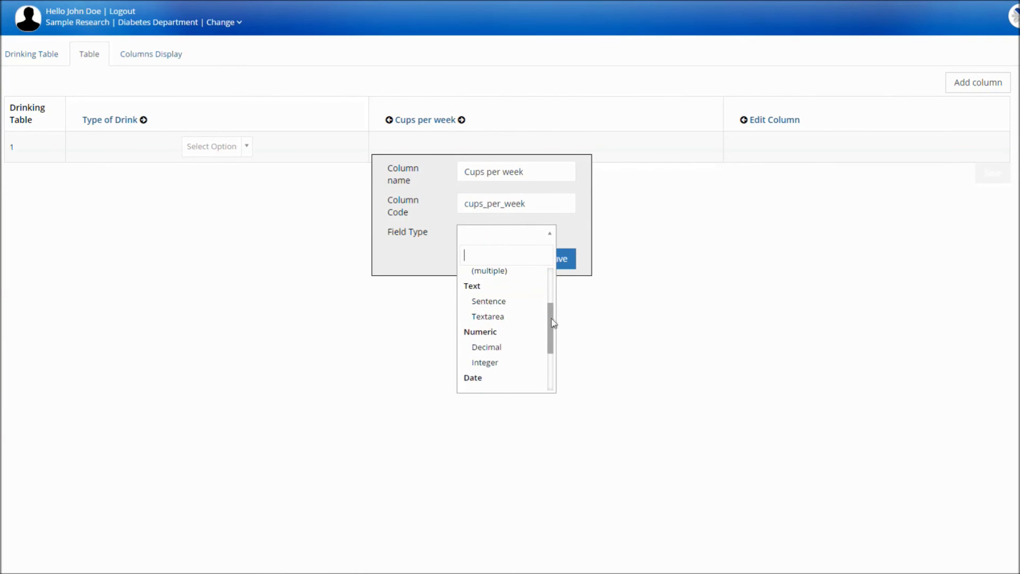
pyautogui.click(518, 344)
pyautogui.click(557, 393)
# Add a year-only date column named 'Start drinking from year'.
pyautogui.click(773, 119)
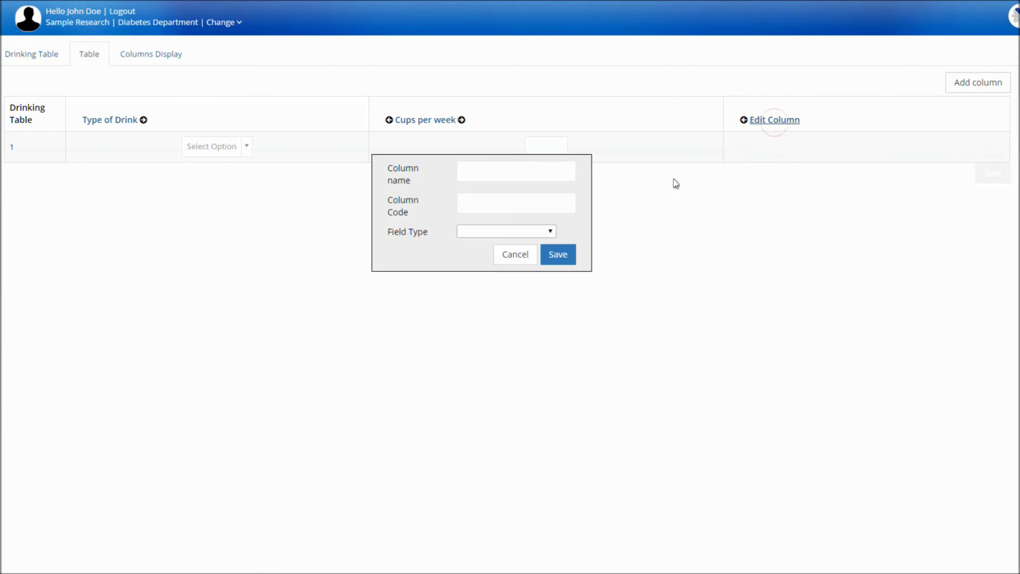
pyautogui.click(496, 171)
pyautogui.write('Start drinking')
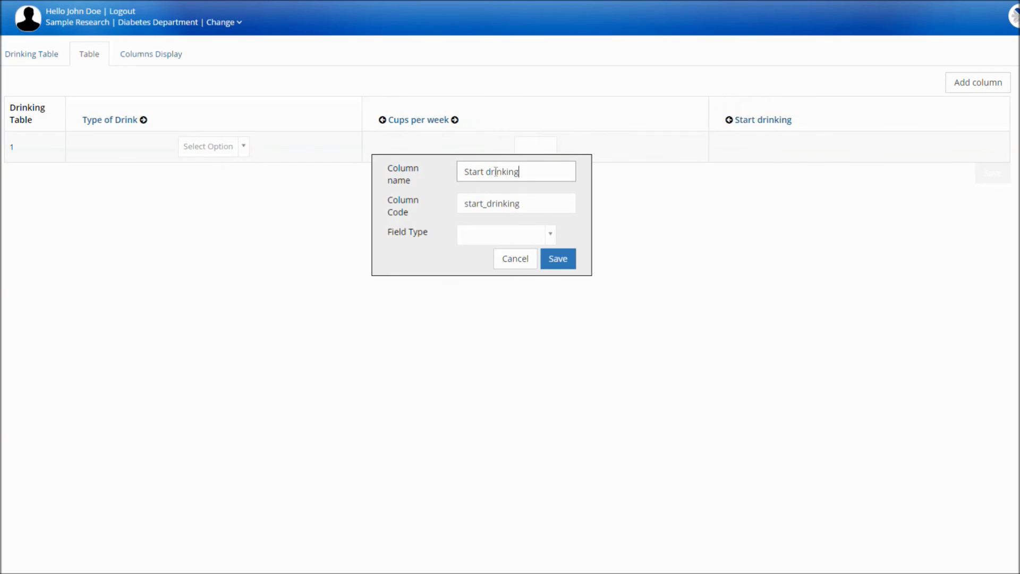
pyautogui.write(' from year')
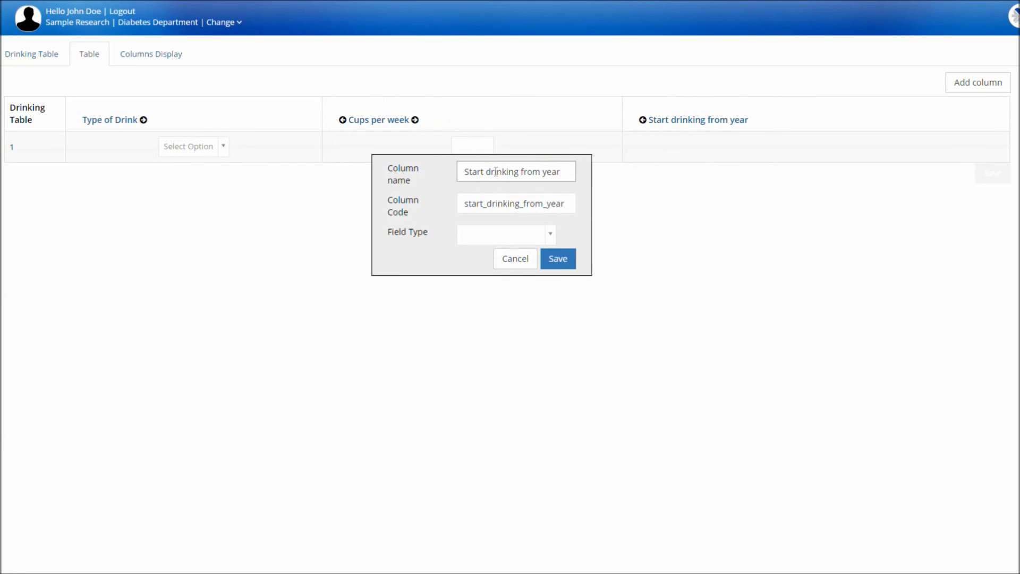
pyautogui.click(530, 233)
pyautogui.moveTo(552, 281); pyautogui.dragTo(550, 340)
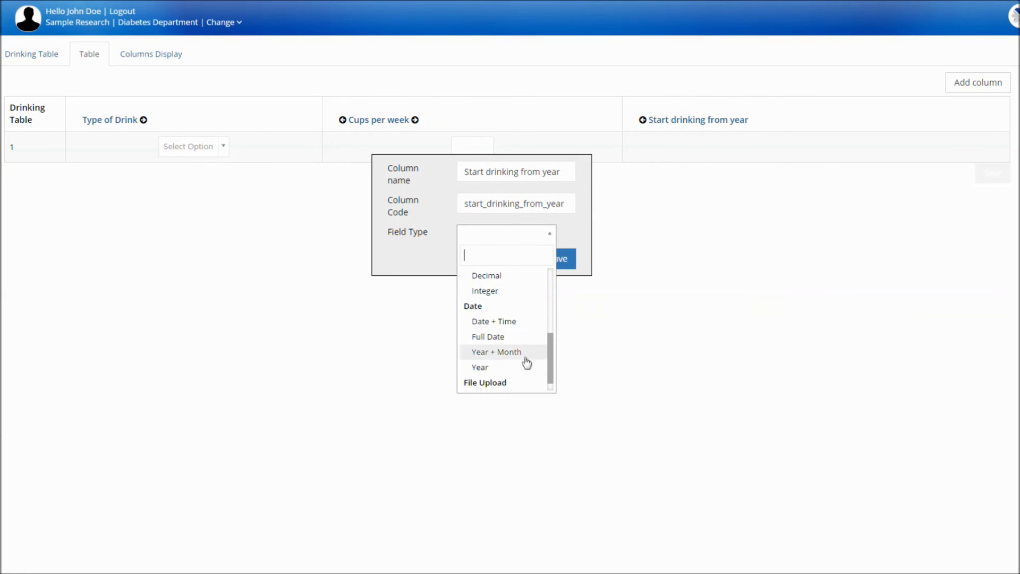
pyautogui.click(523, 367)
pyautogui.click(556, 375)
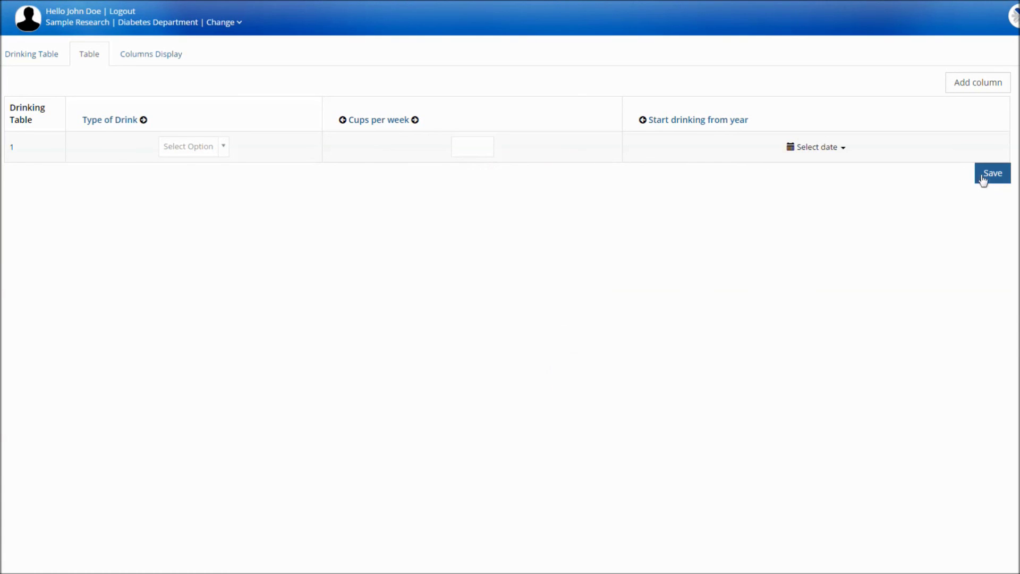